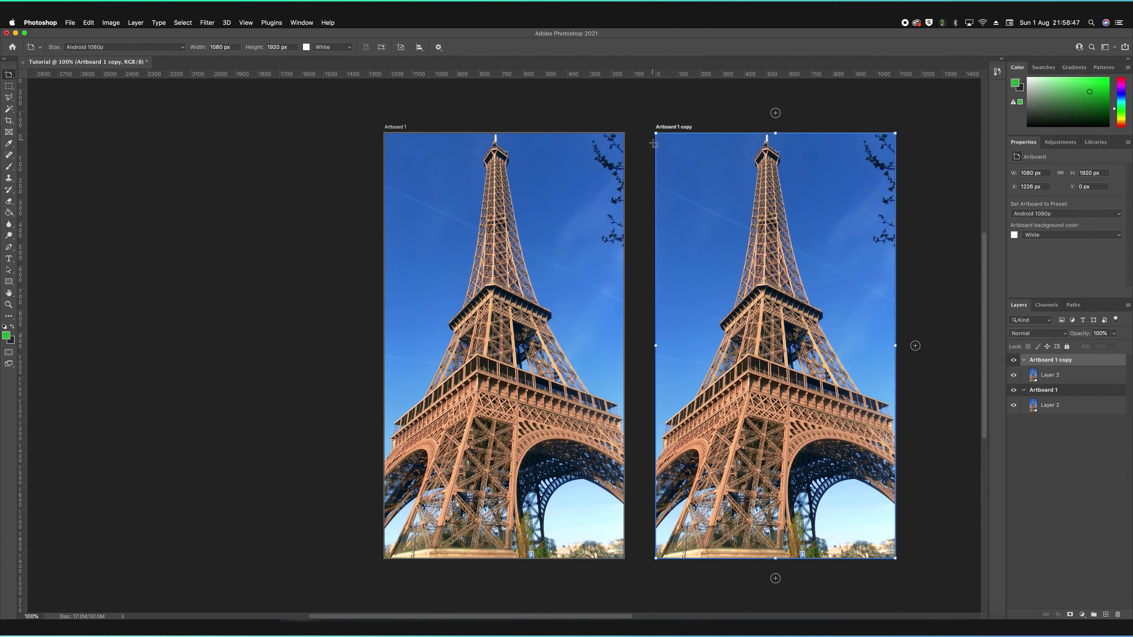
- Pan the view to frame both Eiffel Tower artboards and deselect the duplicated artboard
key(h)
key(super+r)
drag(808, 214, 711, 212)
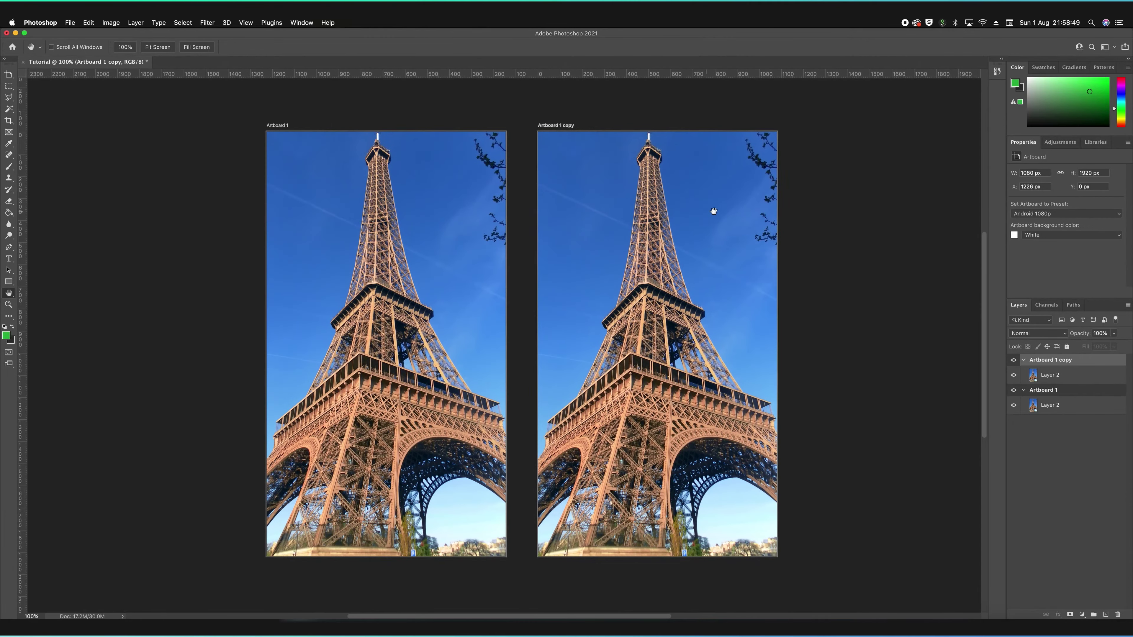
key(v)
click(877, 198)
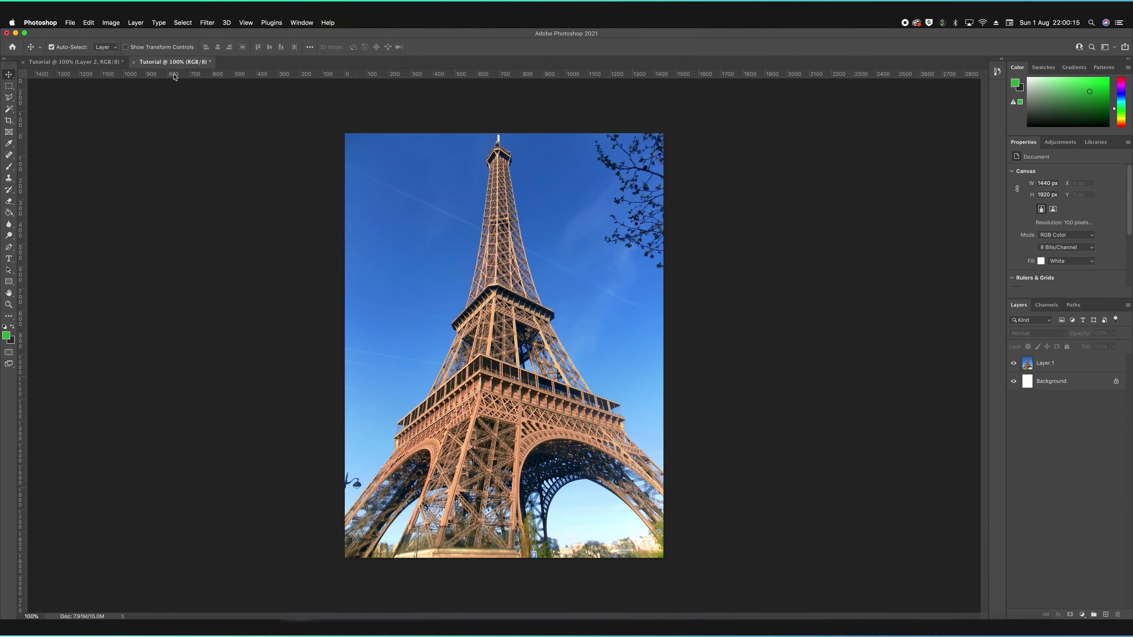
click(114, 25)
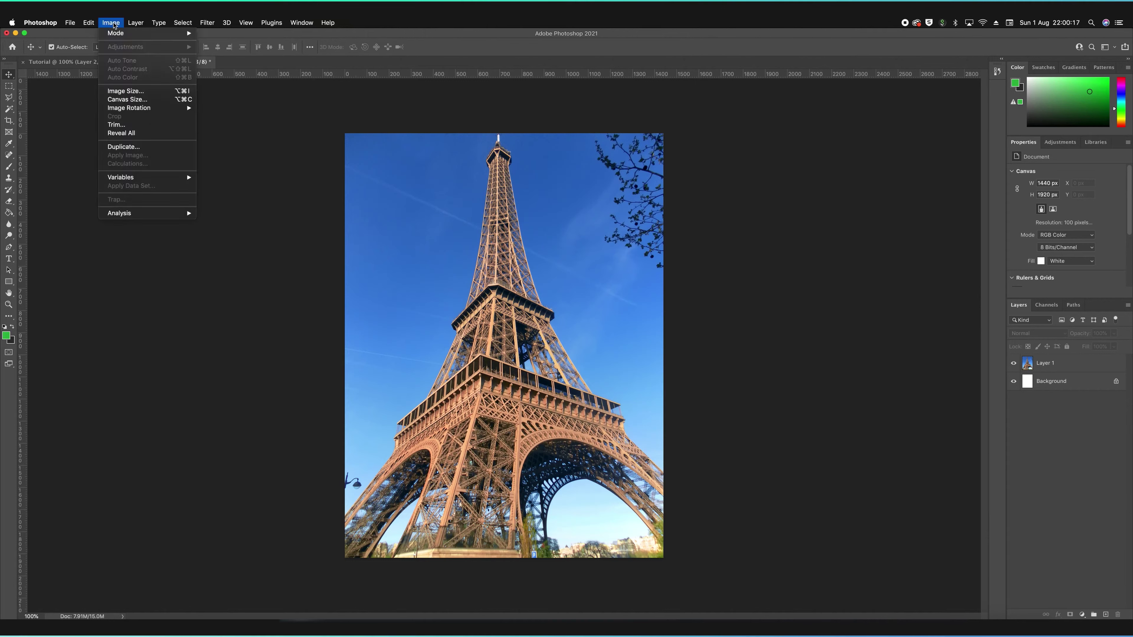
click(125, 92)
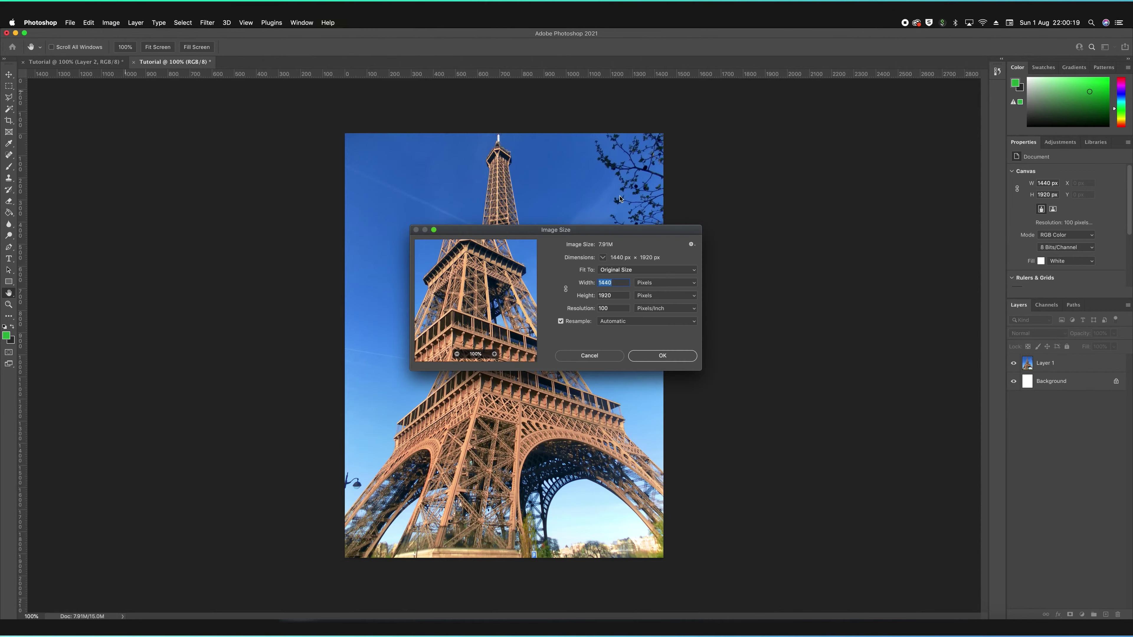
drag(612, 230, 245, 185)
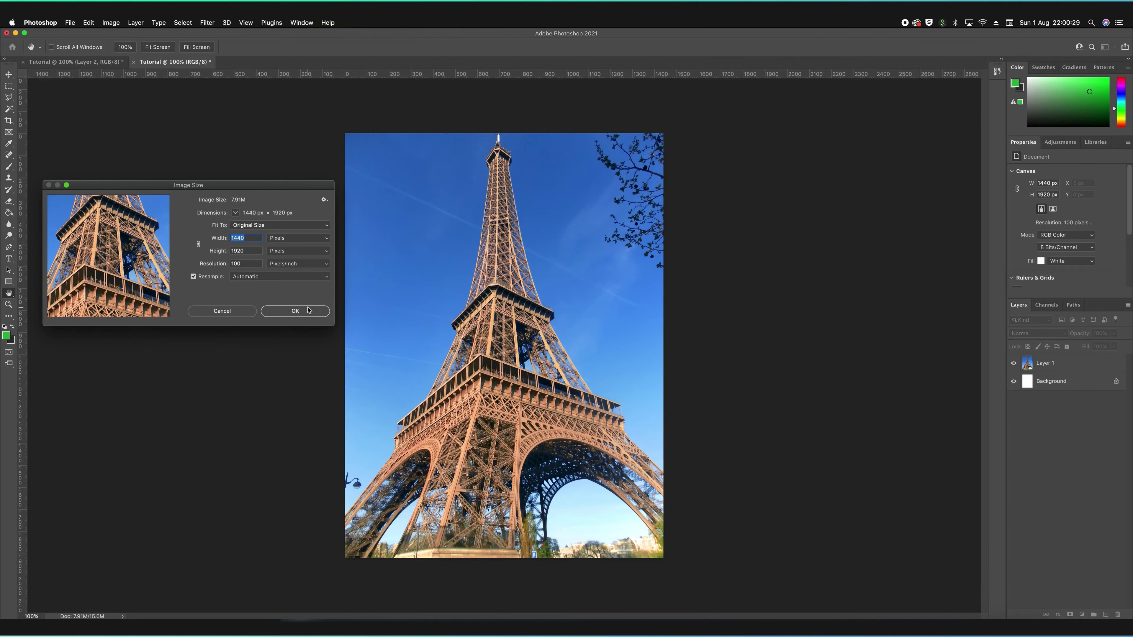
click(295, 311)
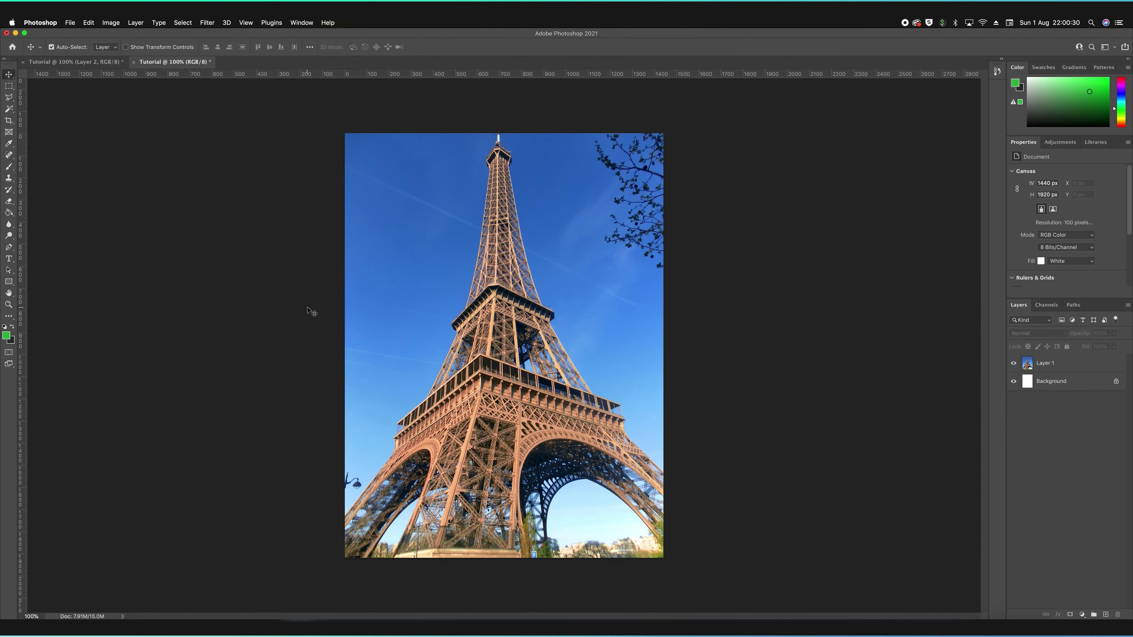
- Open the File menu and dismiss it without running any command
click(70, 23)
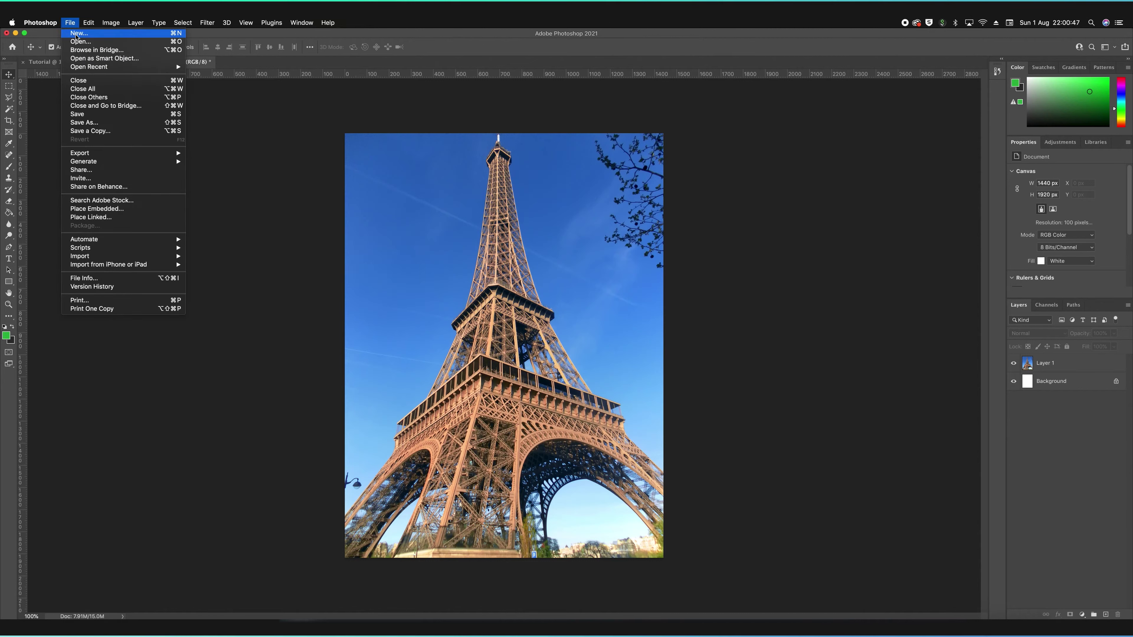
key(Escape)
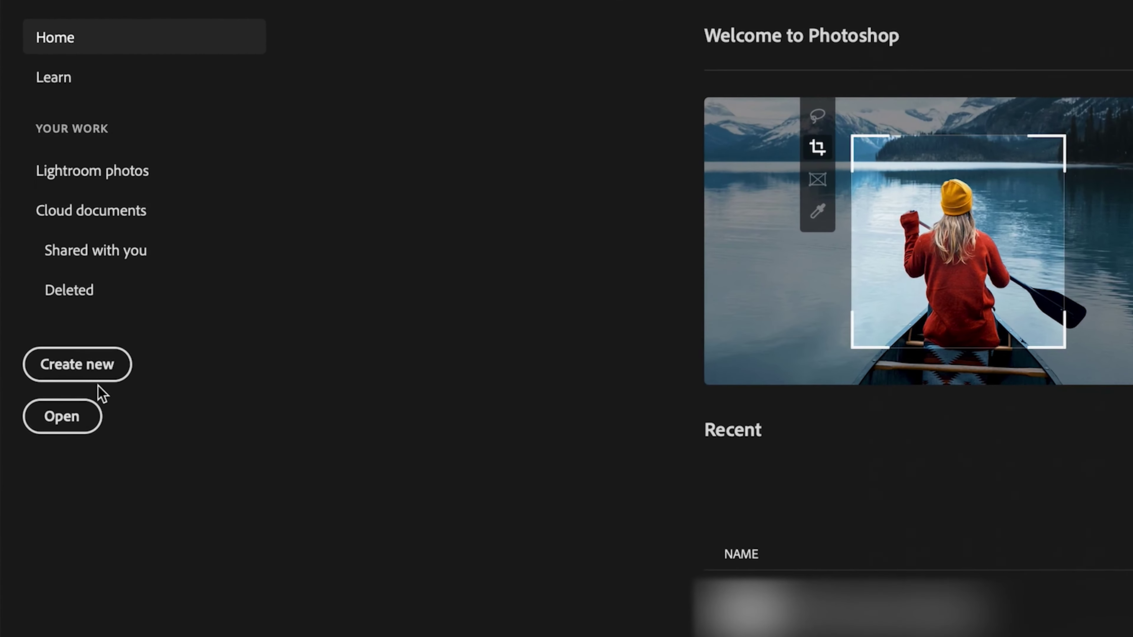
- Start a new document and rename its preset to 'Tutorial'
click(82, 378)
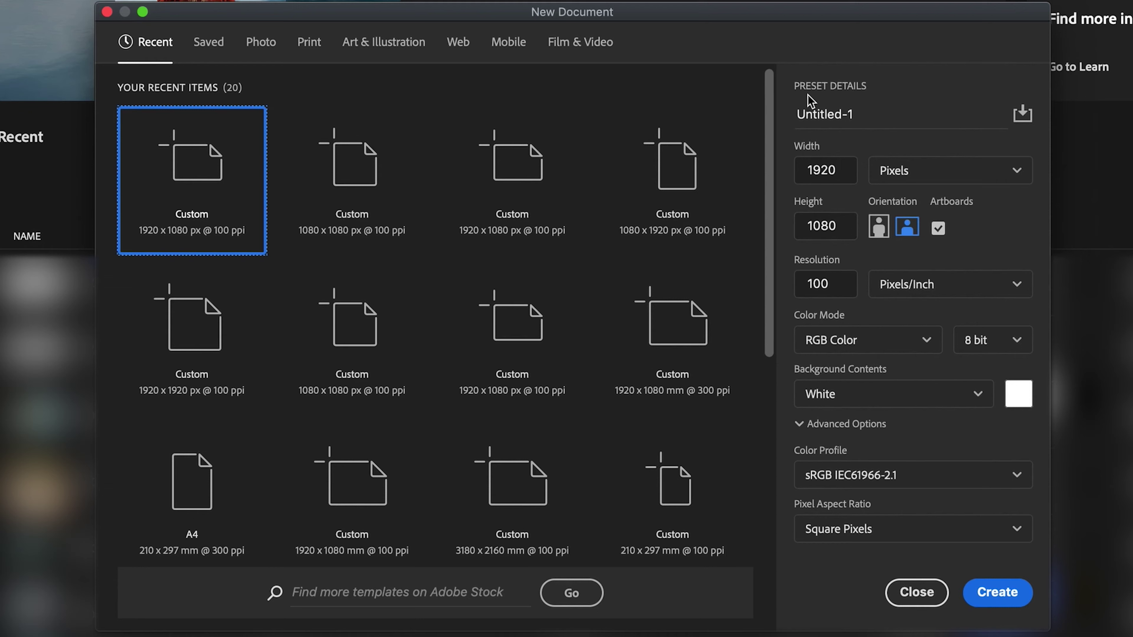
click(891, 114)
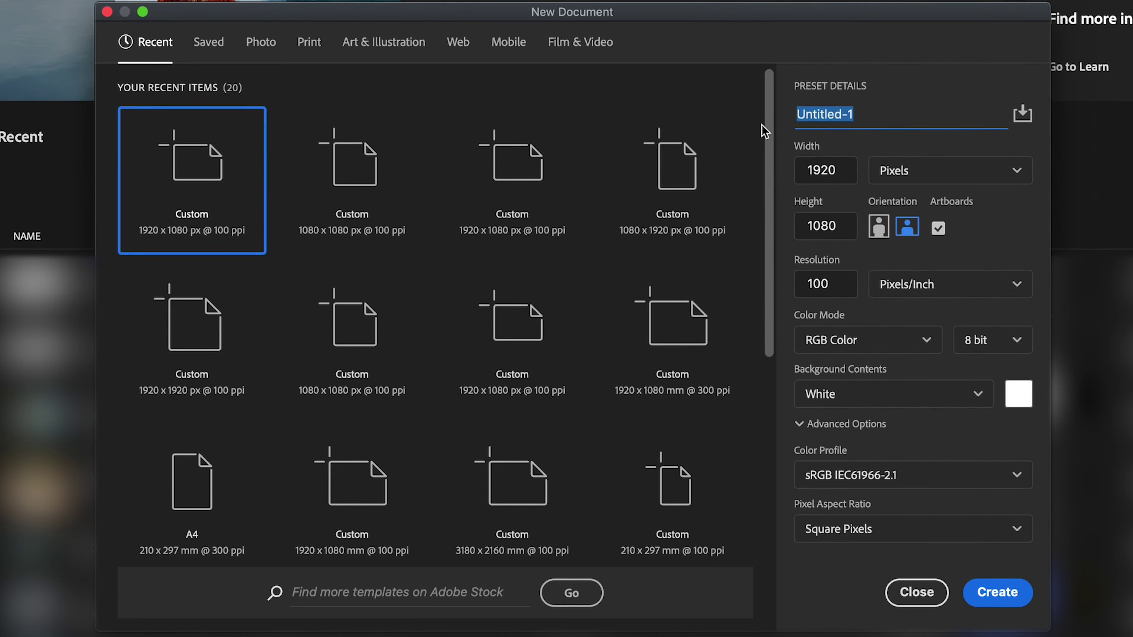
text(Tts)
key(BackSpace)
key(BackSpace)
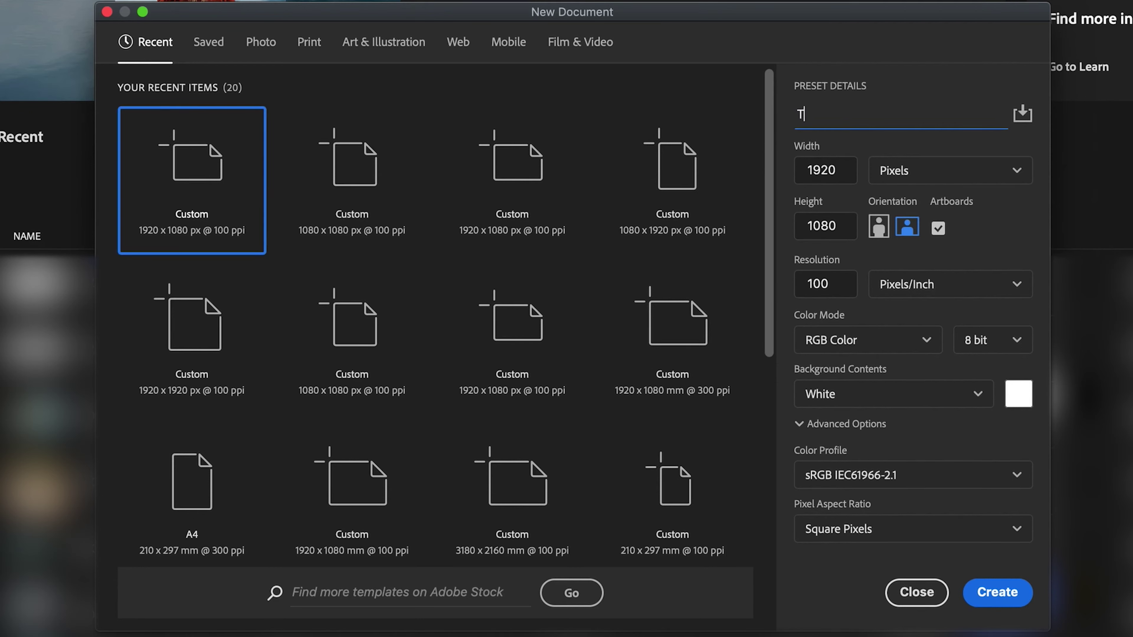
text(utorial)
key(Return)
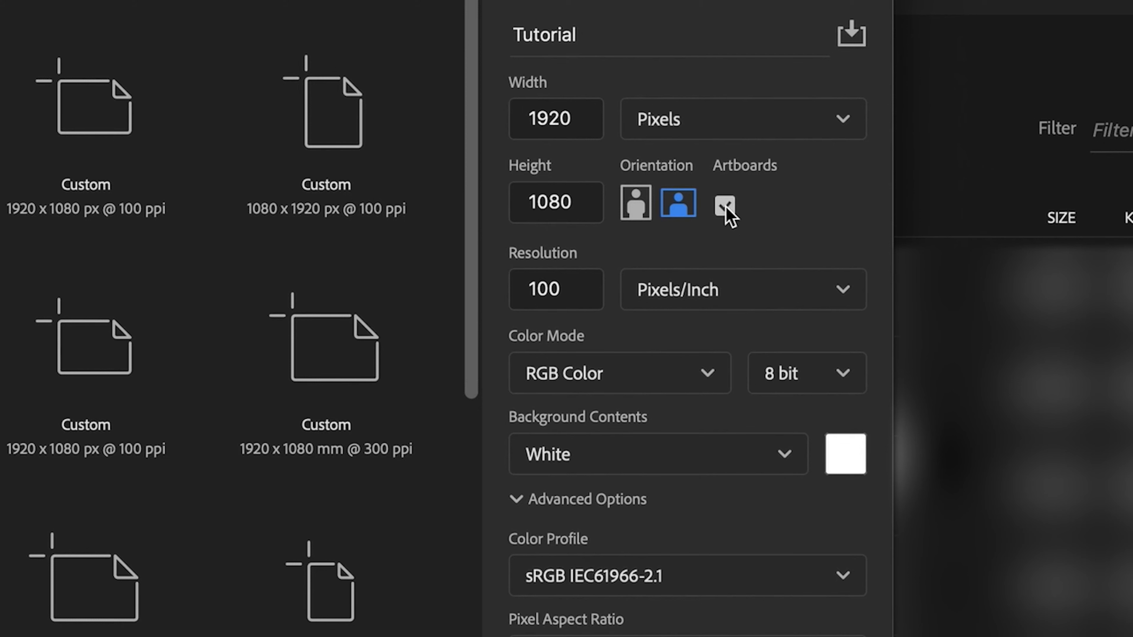
- Keep Artboards enabled at 1920 × 1080 px, 100 ppi, and create the document
click(725, 207)
click(726, 209)
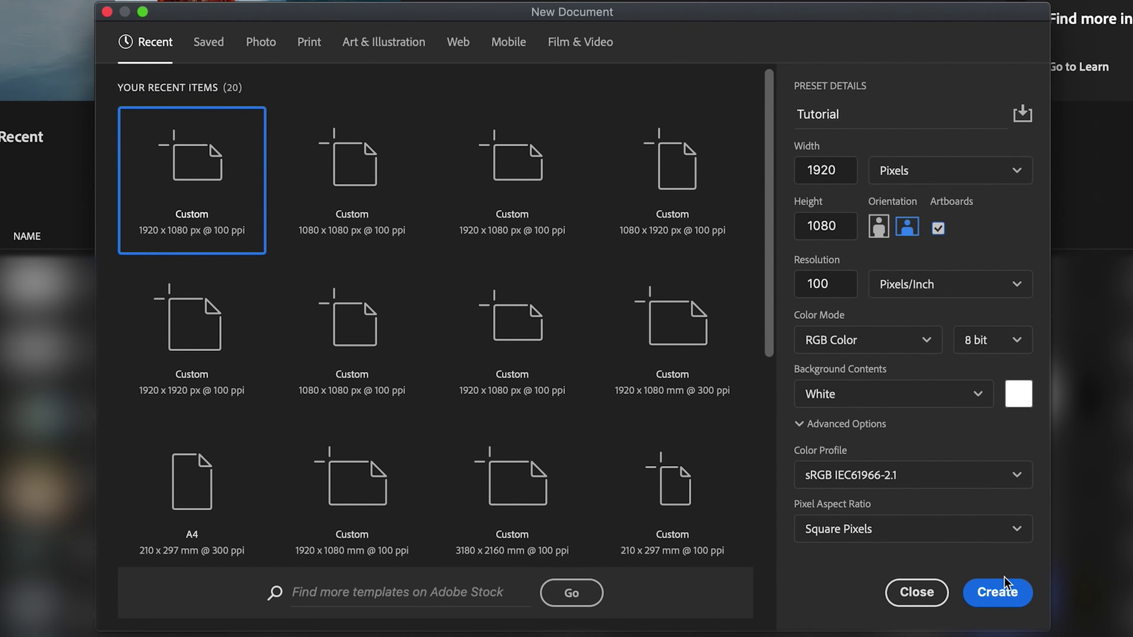
click(993, 591)
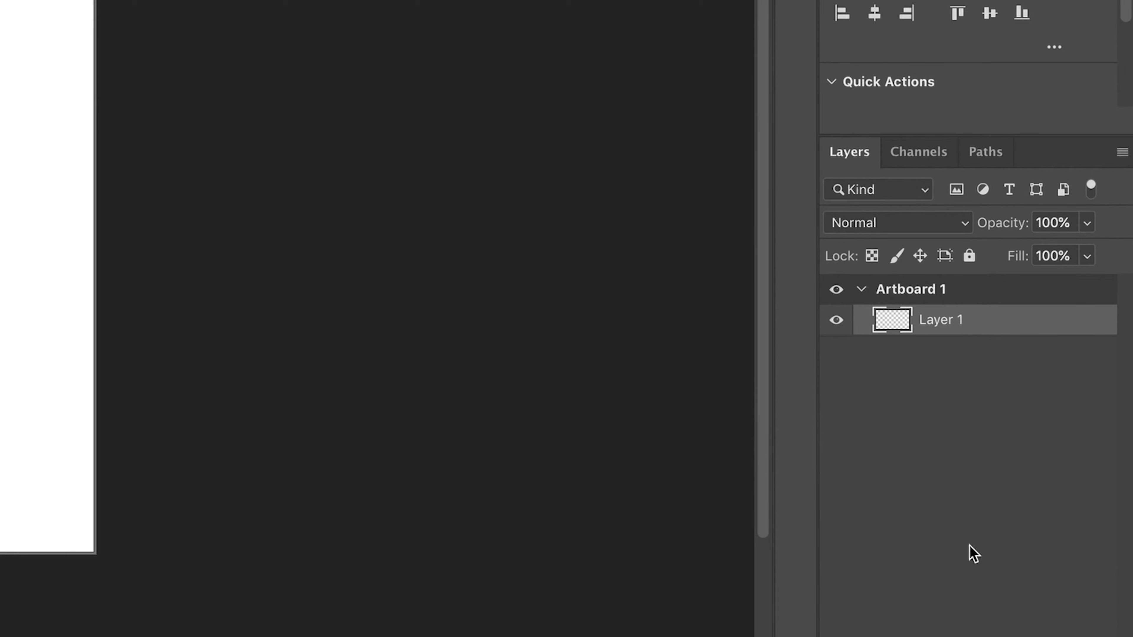
click(861, 290)
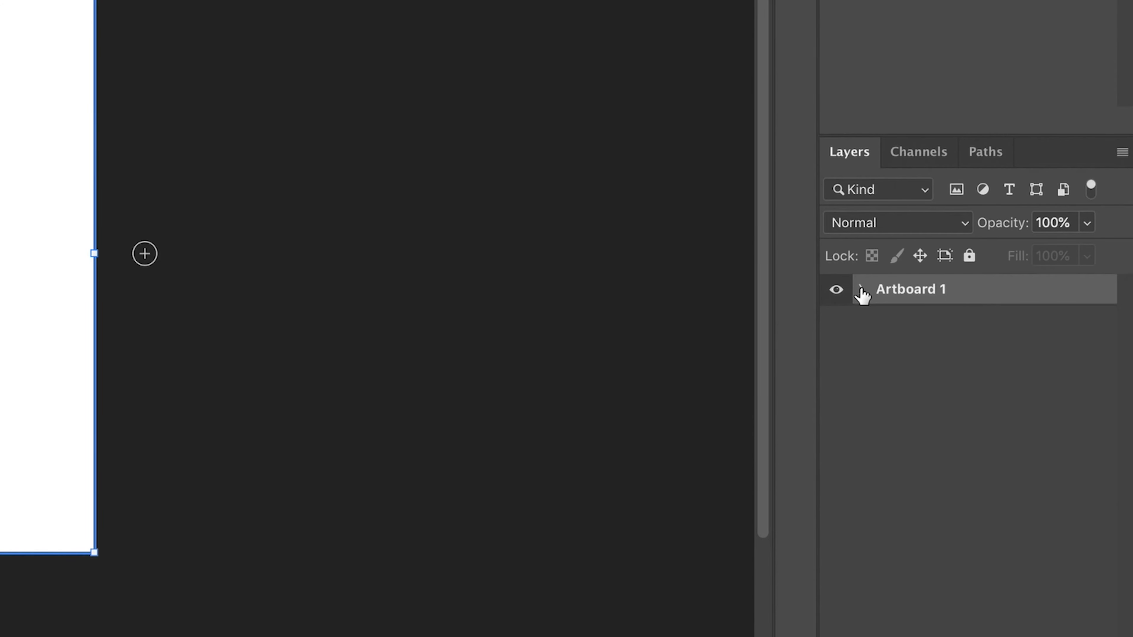
click(861, 290)
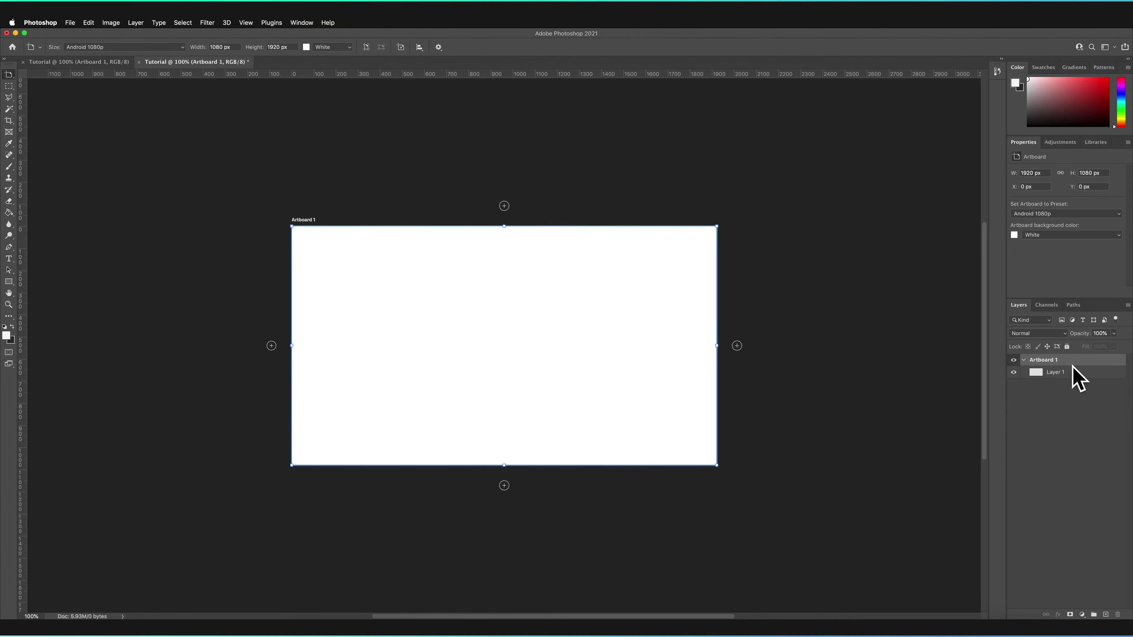
- With Layer 1 and the Paint Bucket, set the foreground colour to green #2bb53f
click(1036, 373)
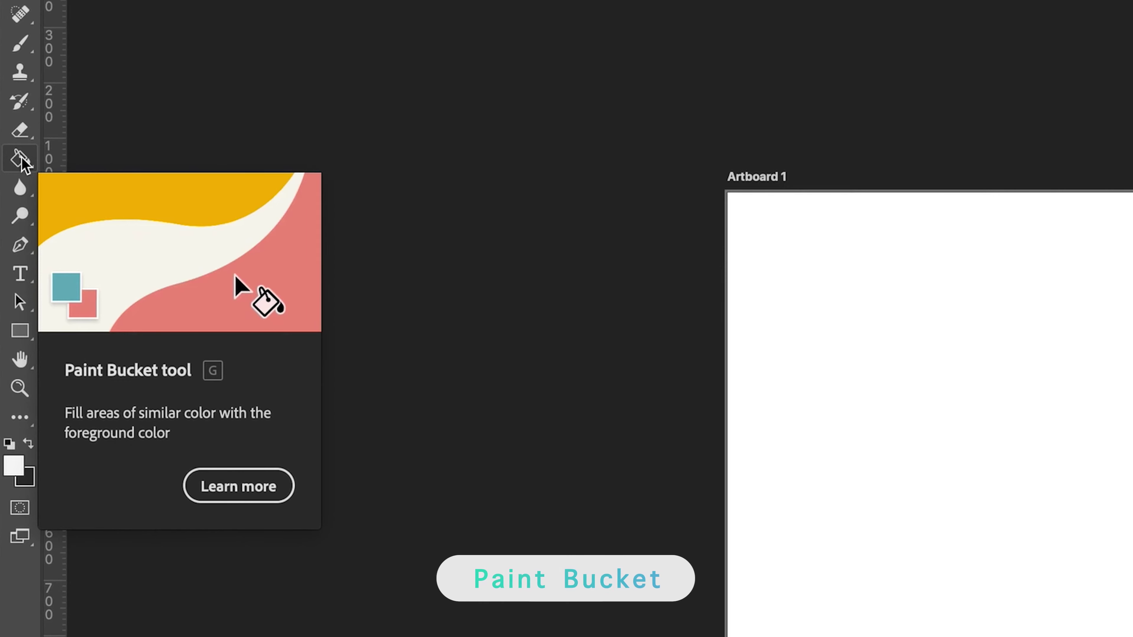
key(g)
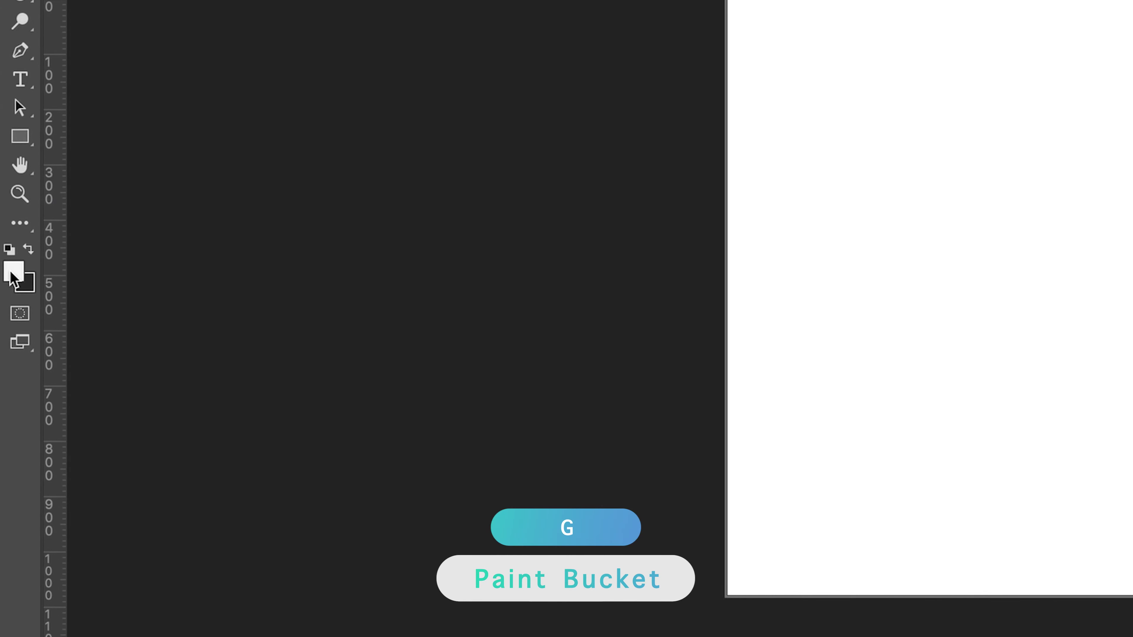
click(12, 272)
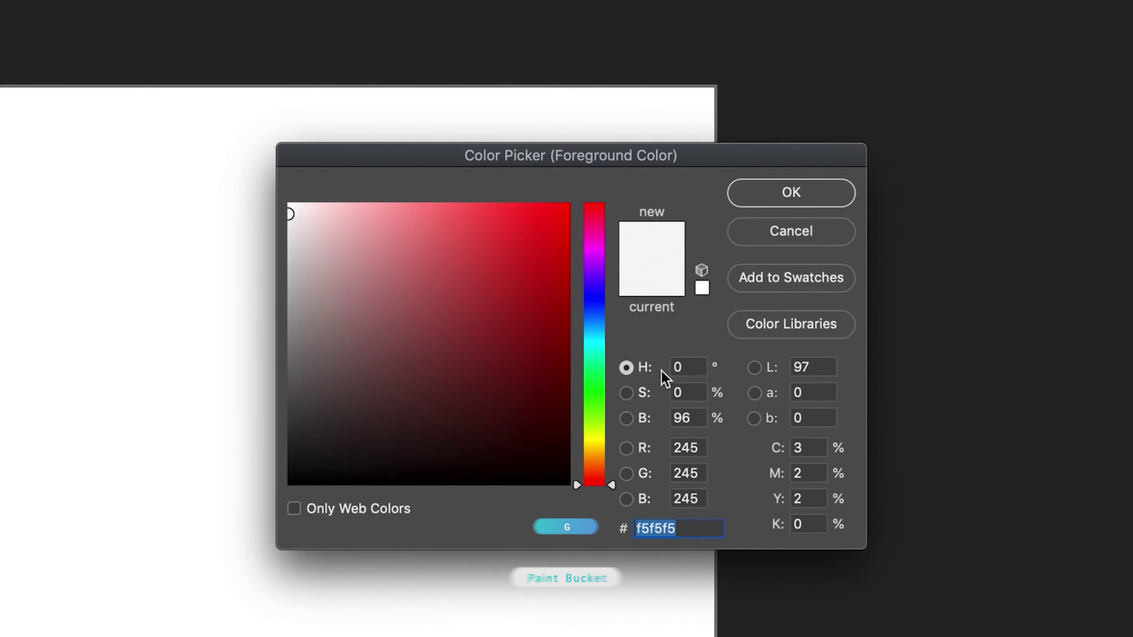
click(594, 383)
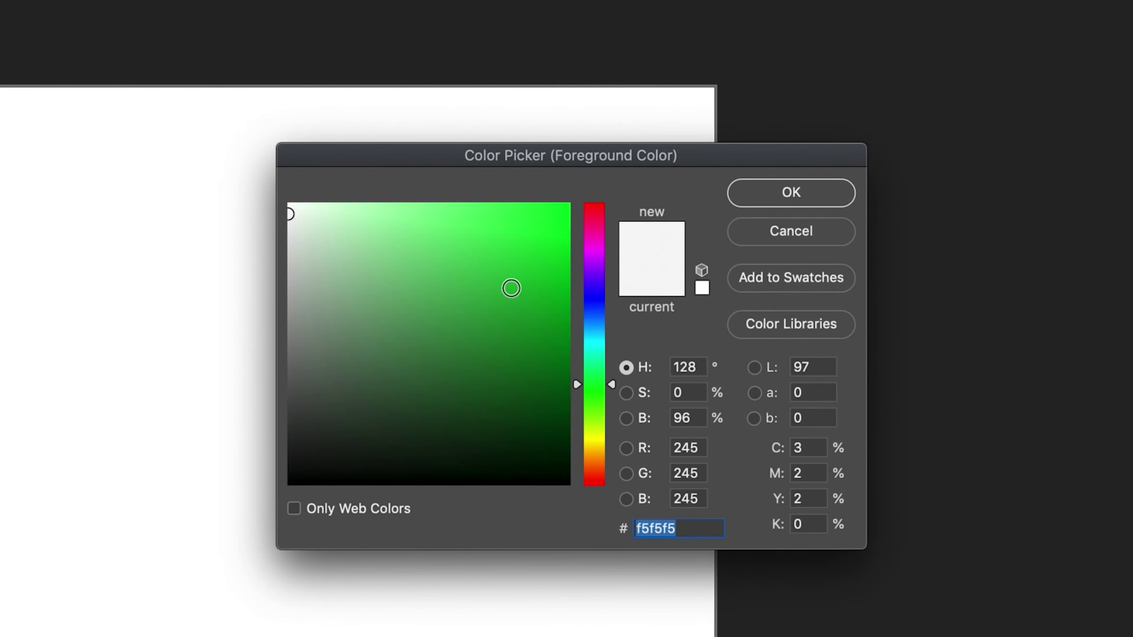
click(502, 284)
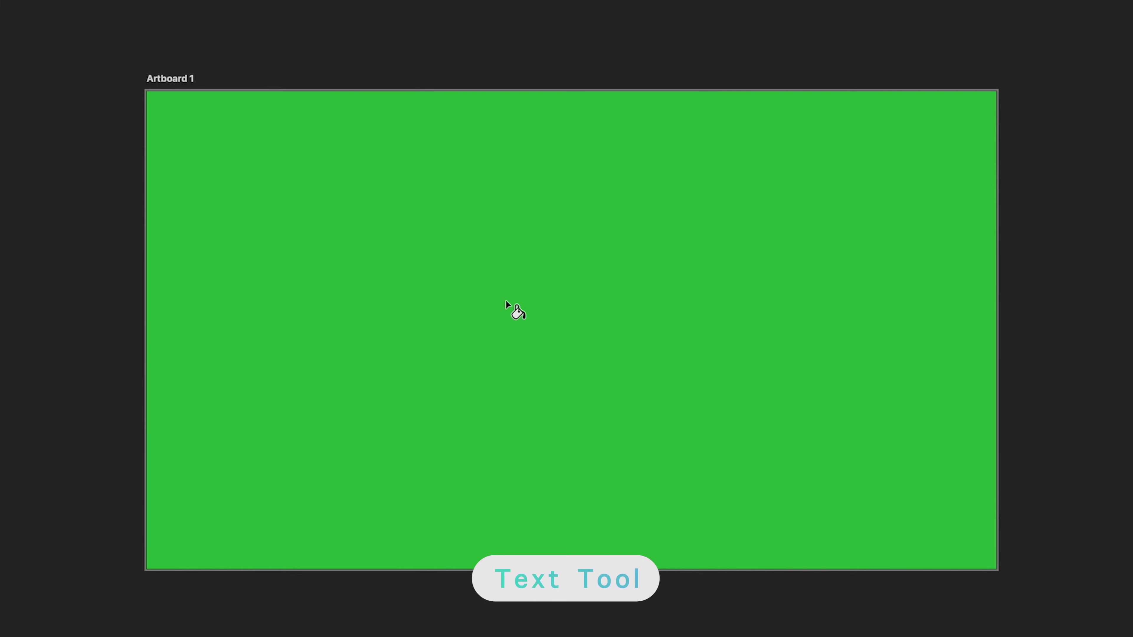
- Add a 'Sample' text layer, shrink it to fit, and centre it on Artboard 1
key(t)
click(543, 306)
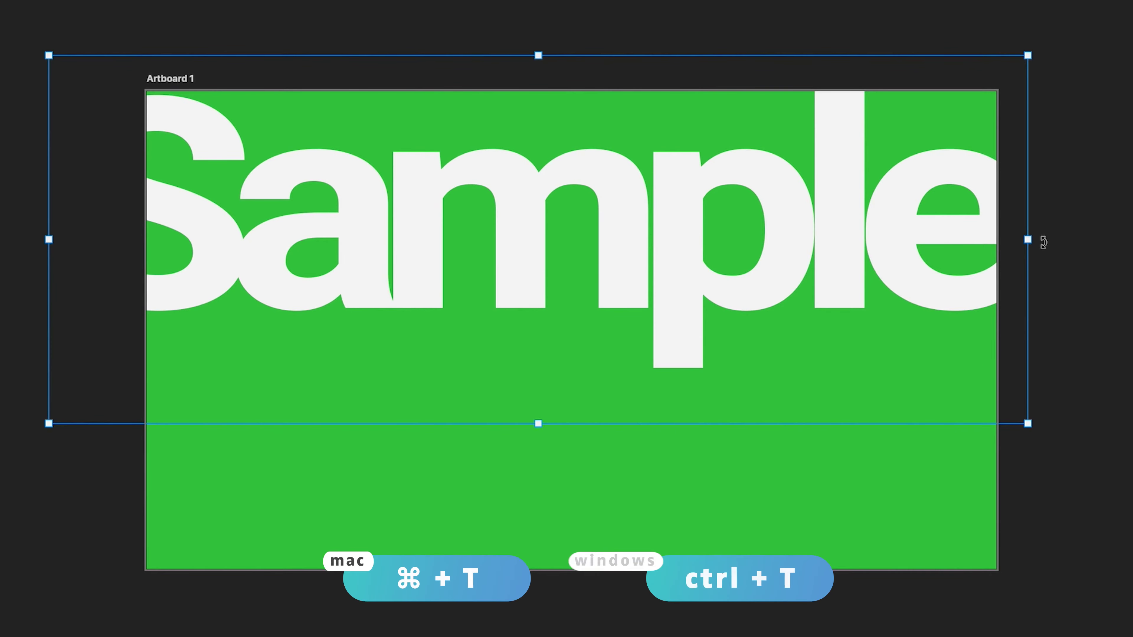
drag(1043, 243, 703, 237)
drag(568, 250, 771, 330)
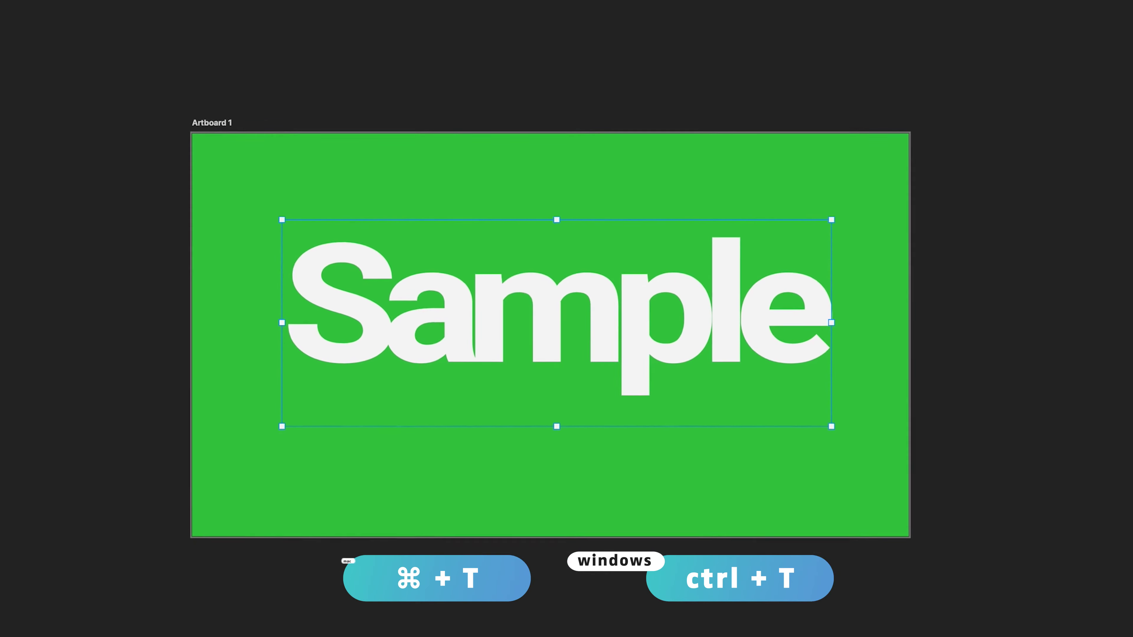
key(Return)
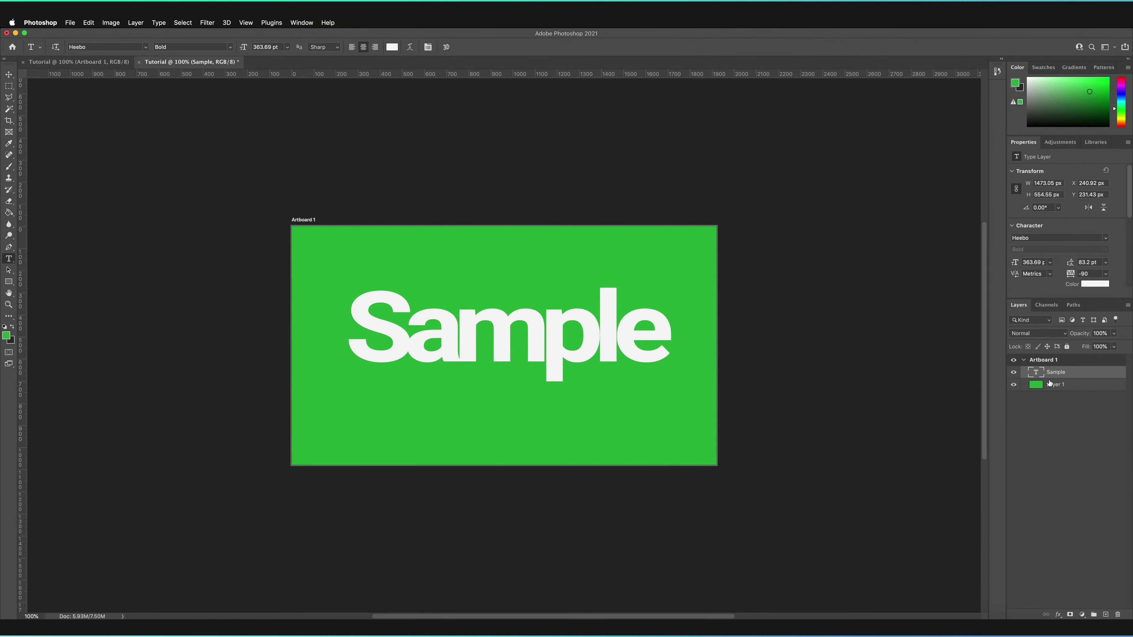
- Switch to the Artboard Tool and add Artboard 2 to the right of Artboard 1
click(1024, 360)
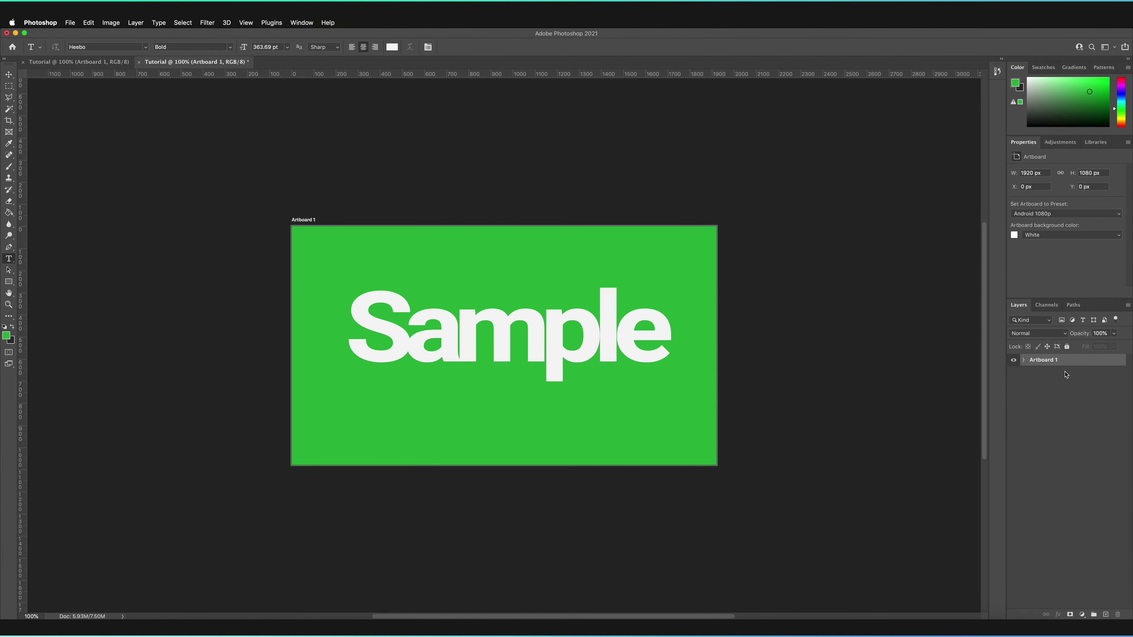
click(1024, 361)
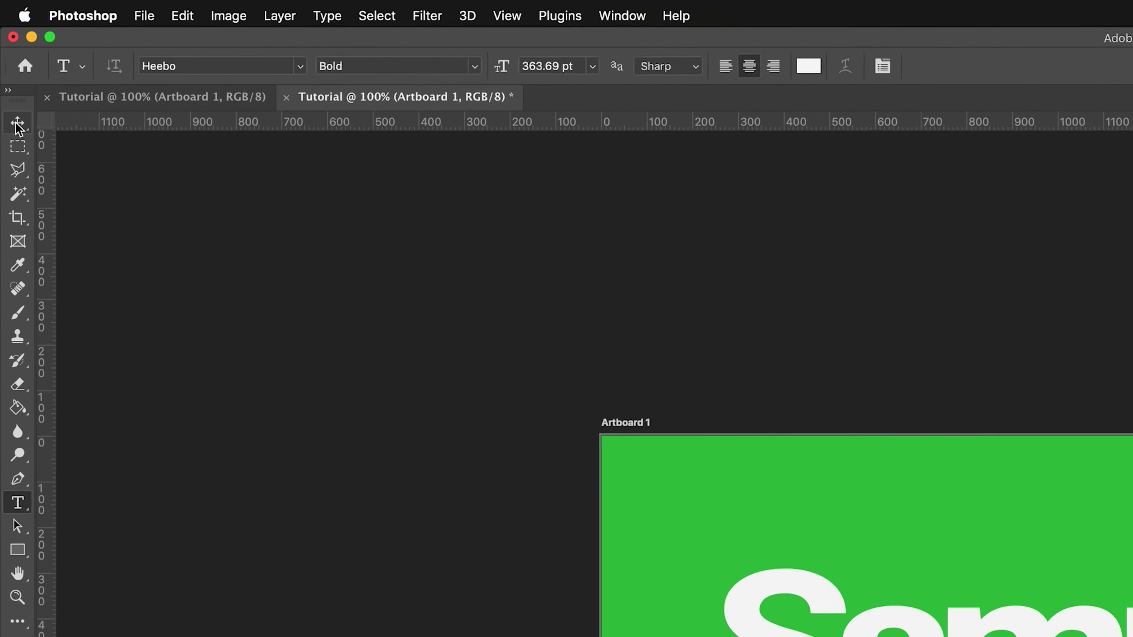
click(18, 126)
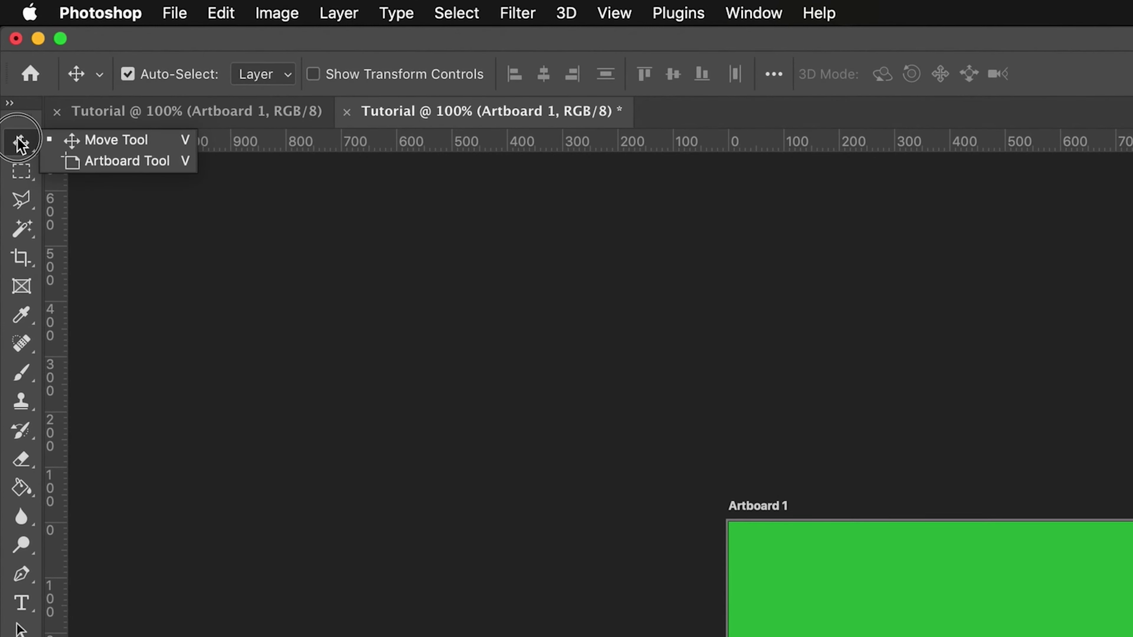
drag(18, 143, 116, 162)
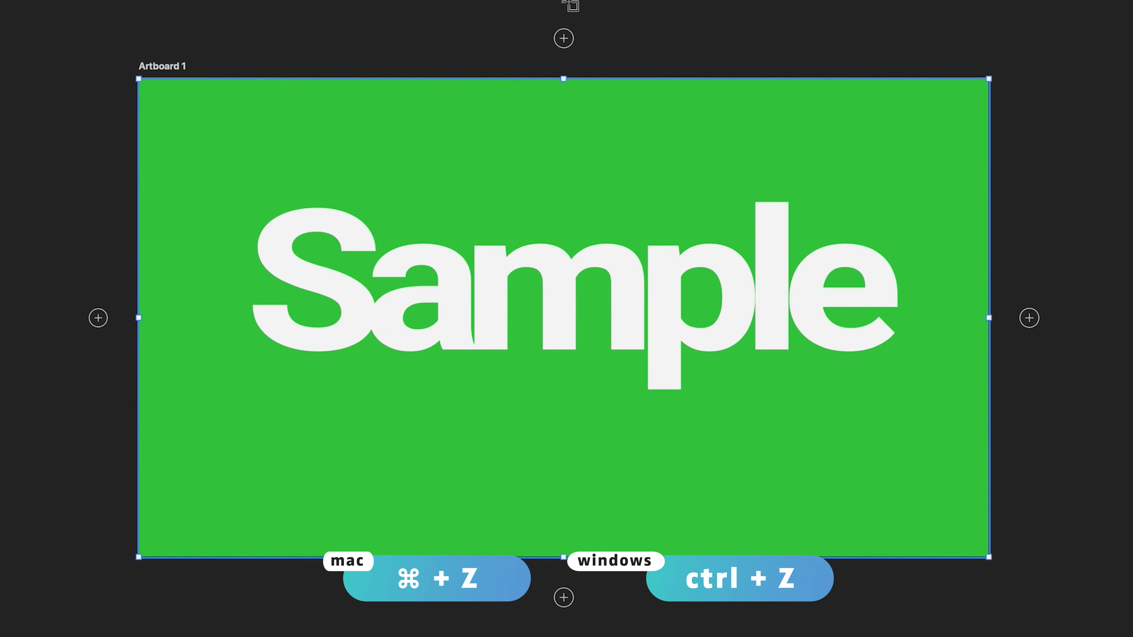
click(1029, 318)
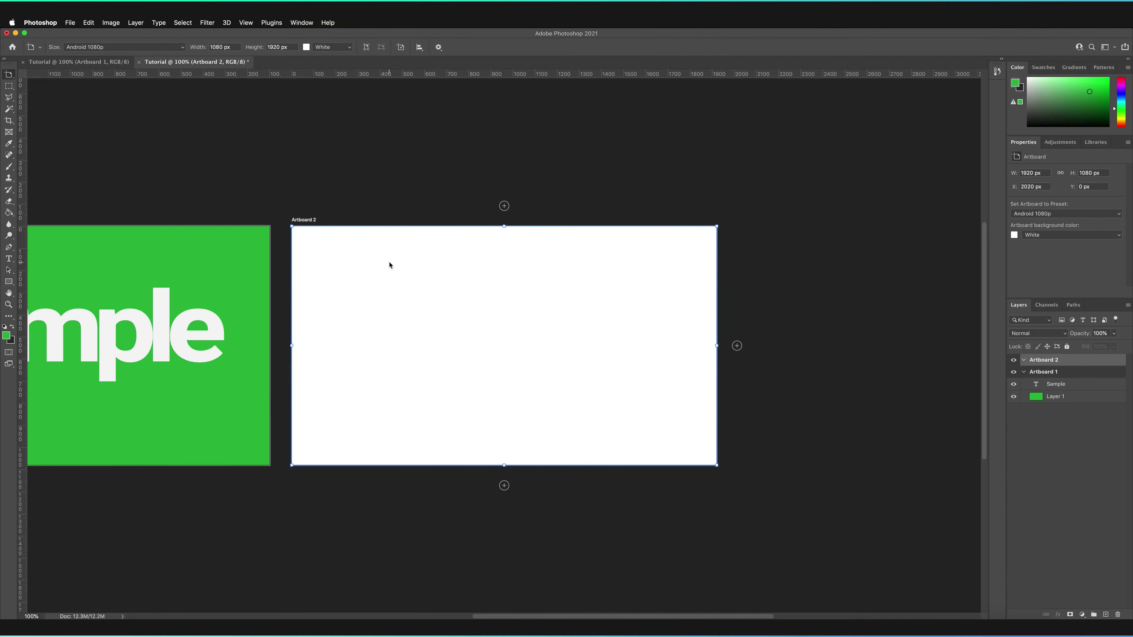
- Shift-resize Artboard 2 from its corner to 988 × 555 px, then add Artboard 3 above it
drag(716, 227, 511, 286)
key(shift)
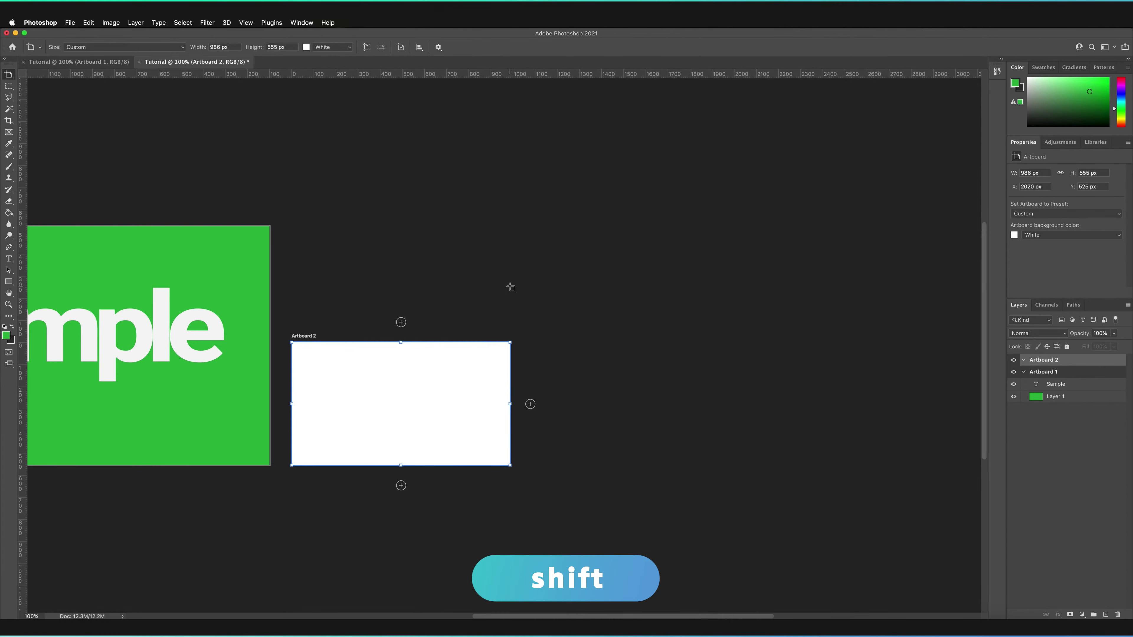
click(401, 323)
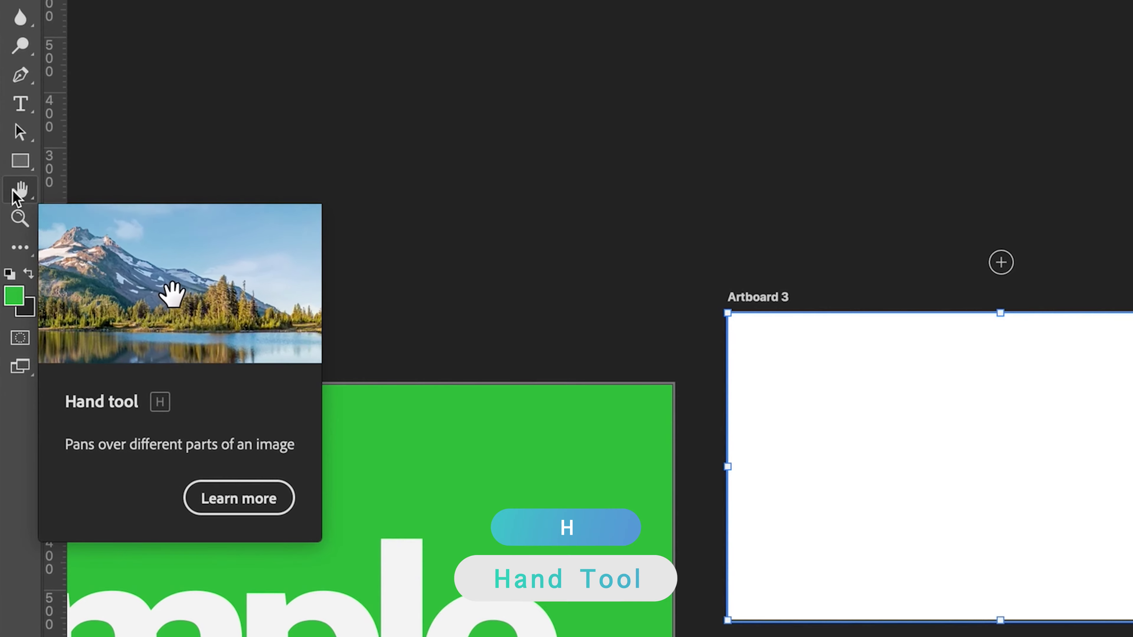
- Pan with the Hand tool to show all three artboards, then select Artboard 1
click(19, 191)
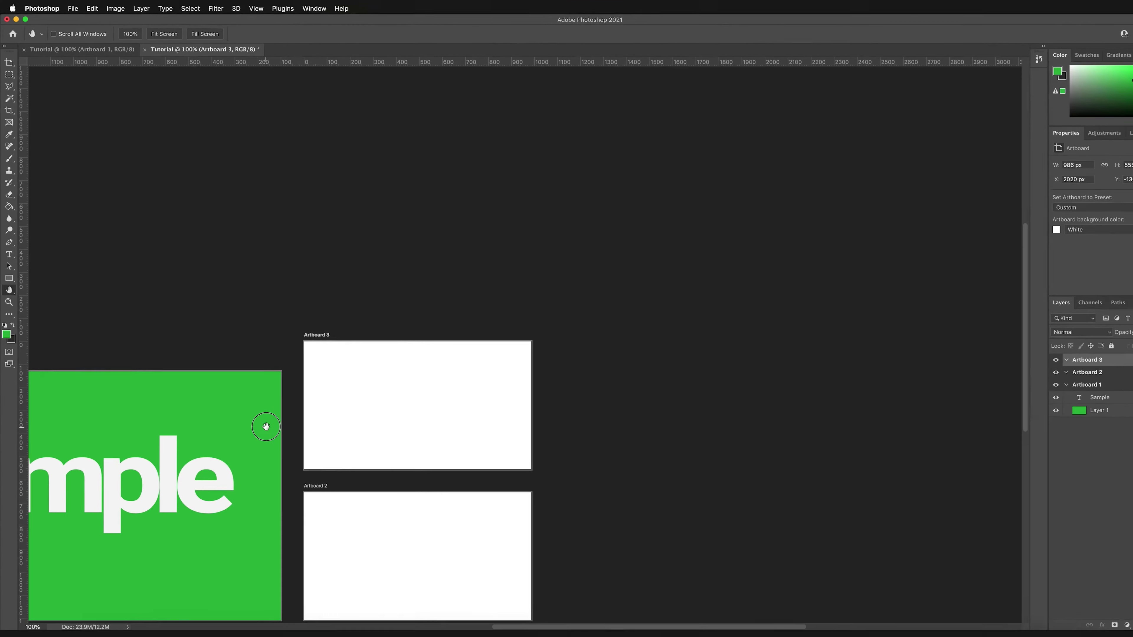
drag(417, 454, 948, 190)
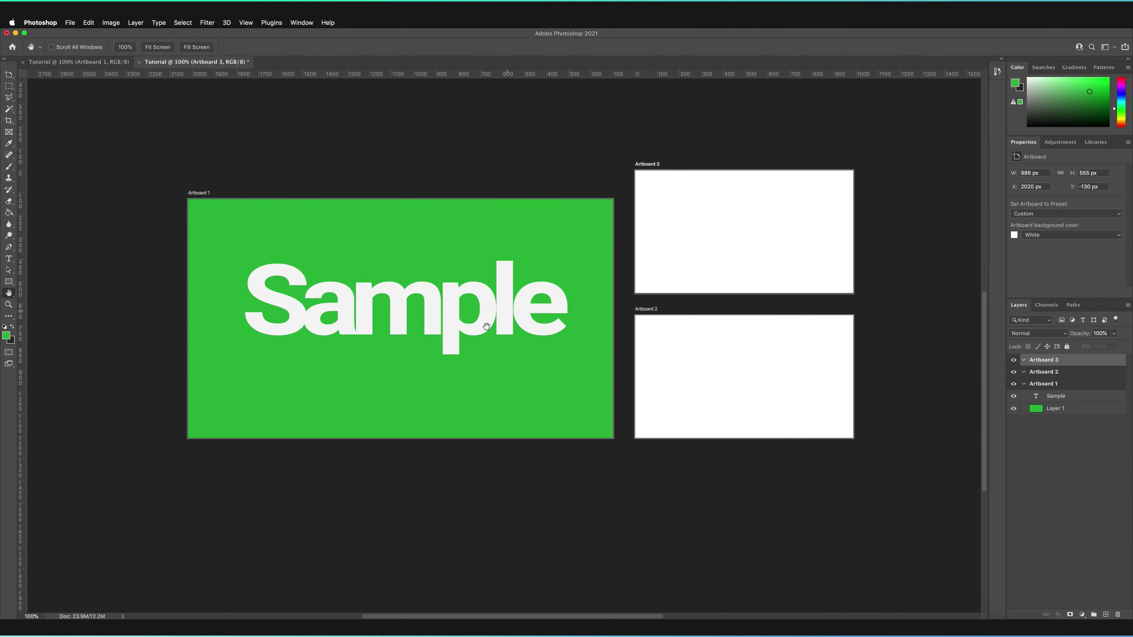
drag(536, 355, 519, 370)
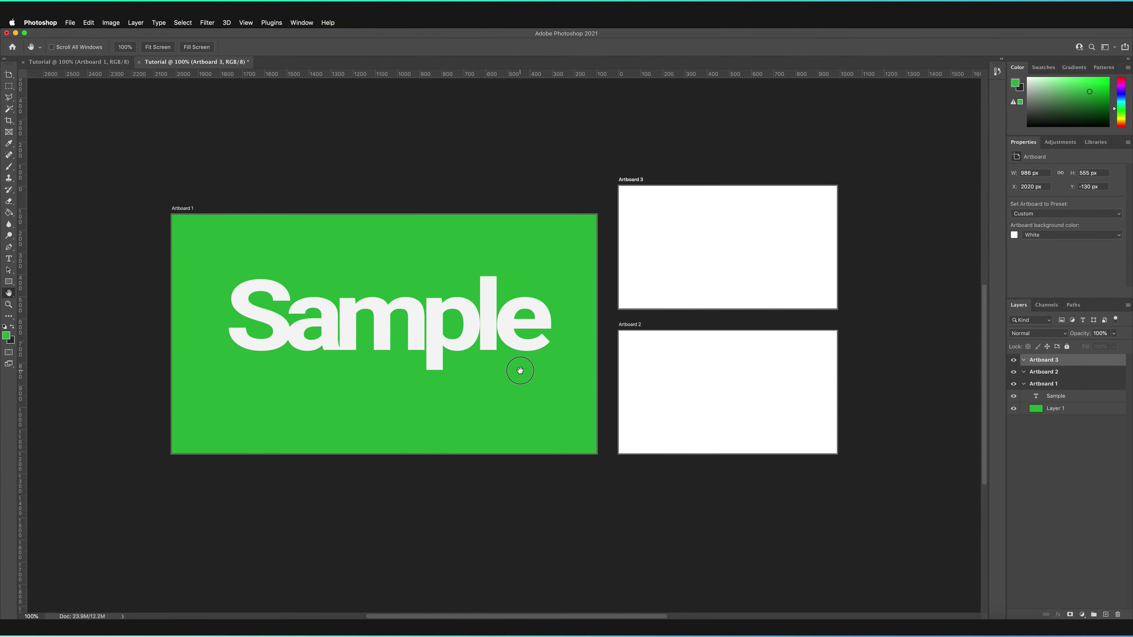
drag(528, 321, 510, 344)
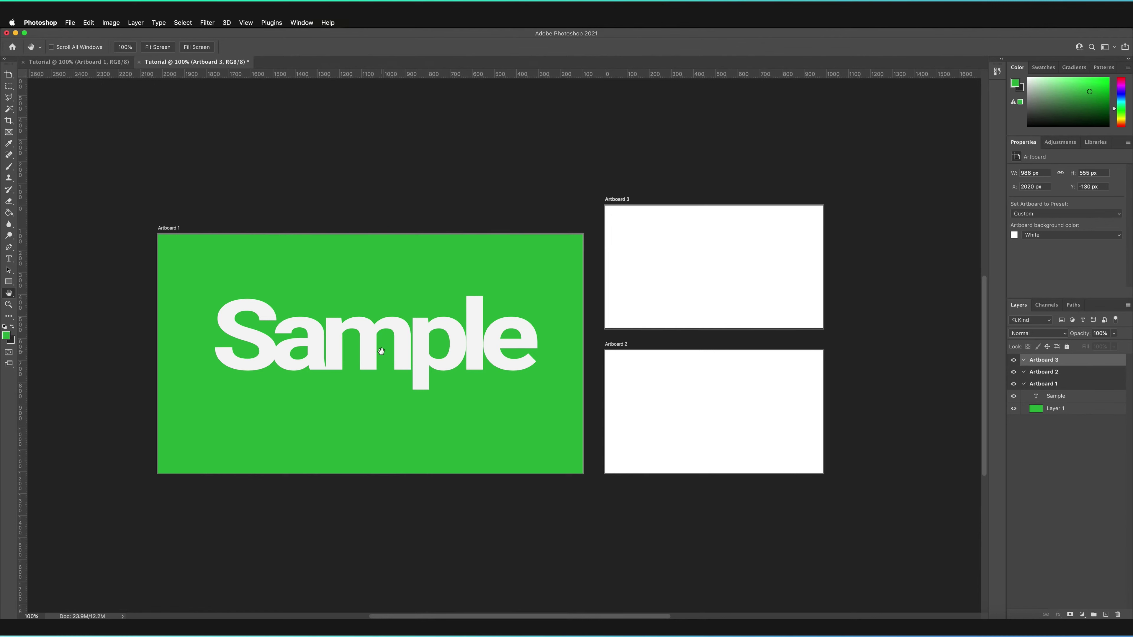
key(v)
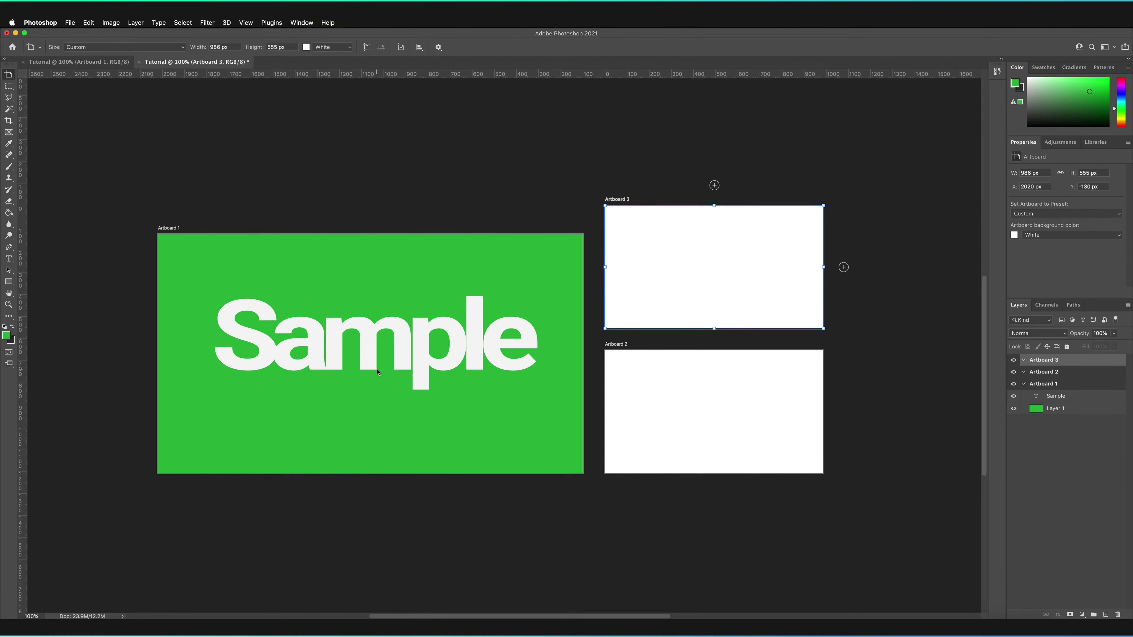
scroll(376, 373, up, 5)
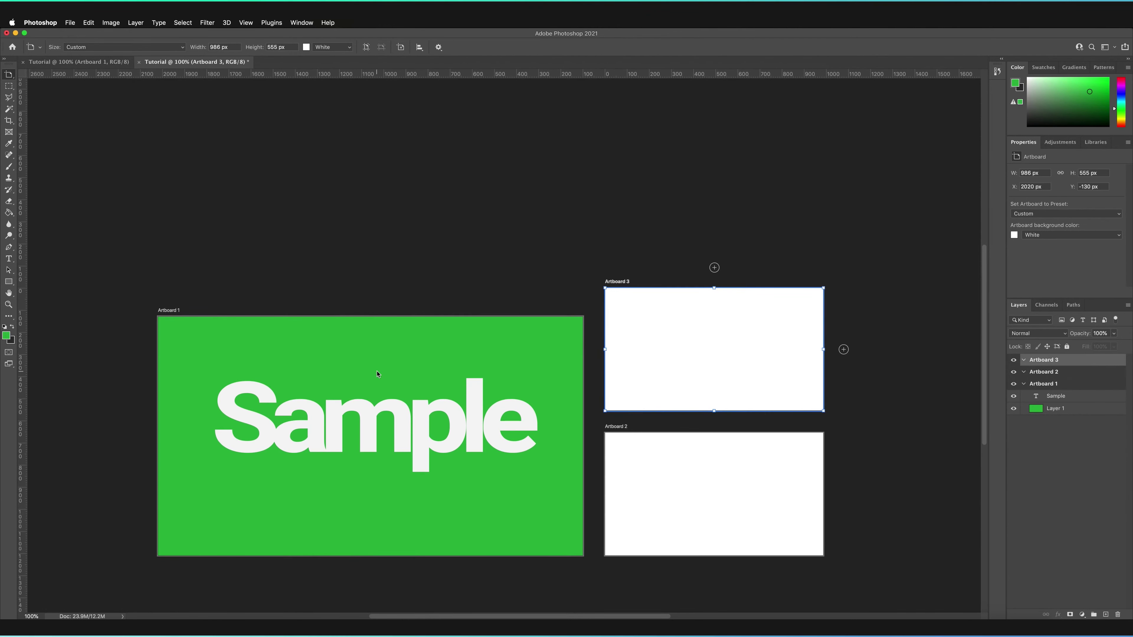
scroll(377, 374, up, 1)
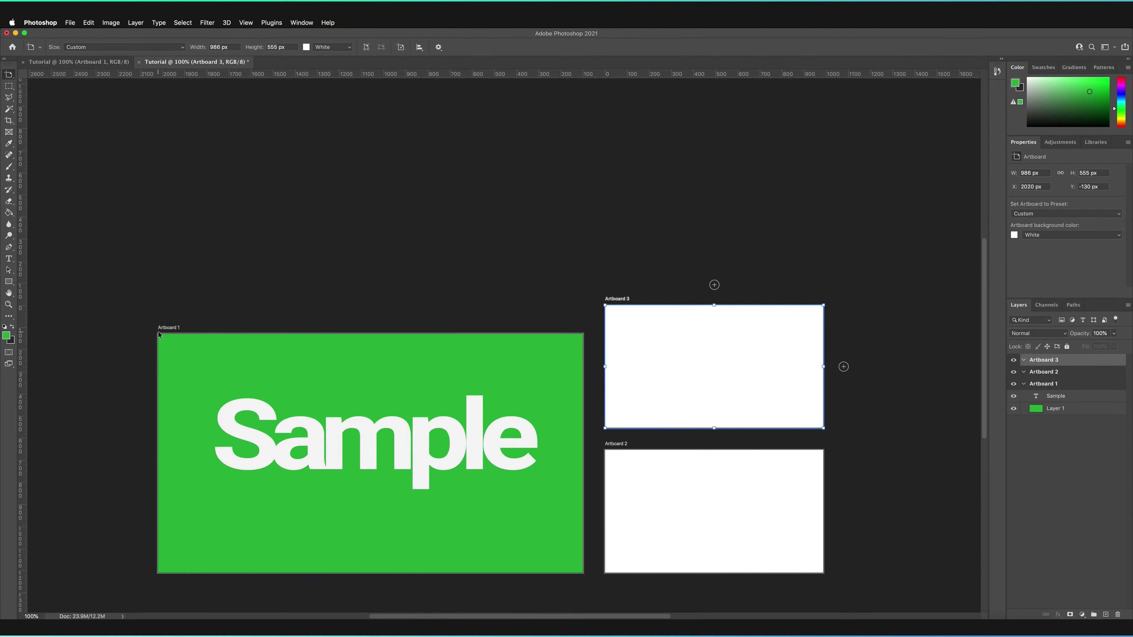
click(169, 330)
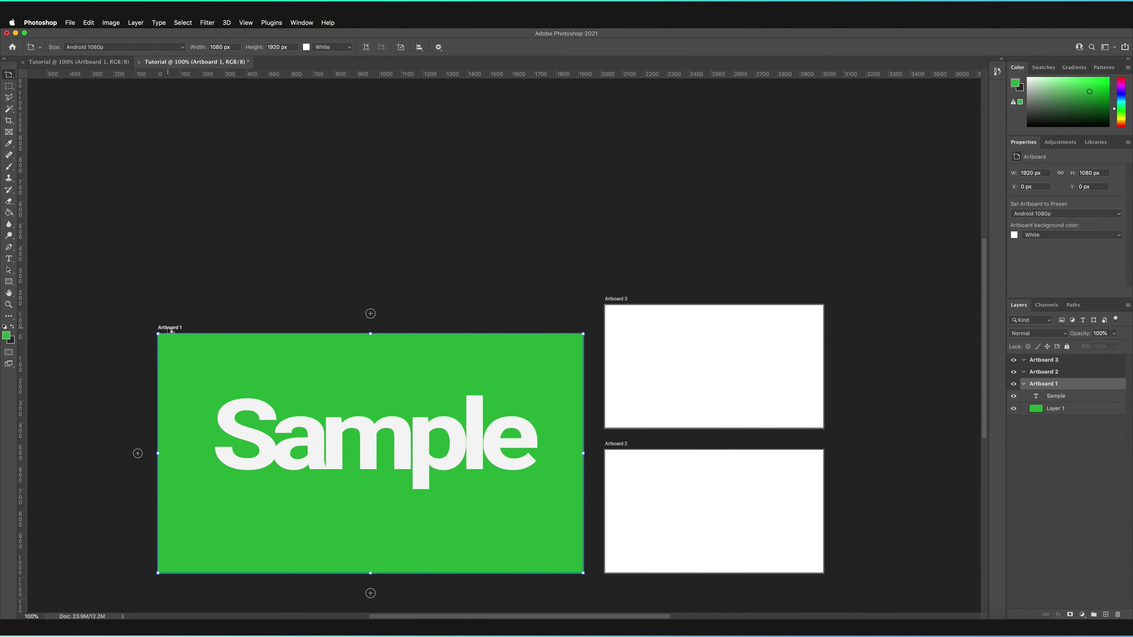
- Alt-drag Artboard 1 straight upward to create Artboard 1 copy above it
drag(171, 331, 170, 125)
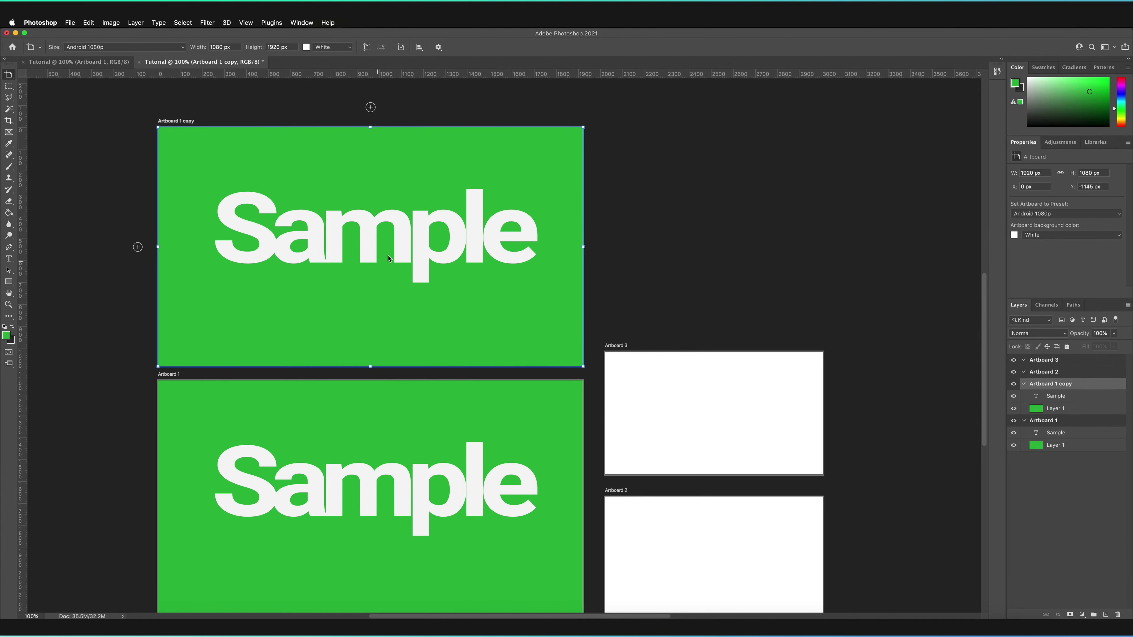
- Edit Artboard 1 copy's type layer to read 'text' and commit the change
double_click(405, 234)
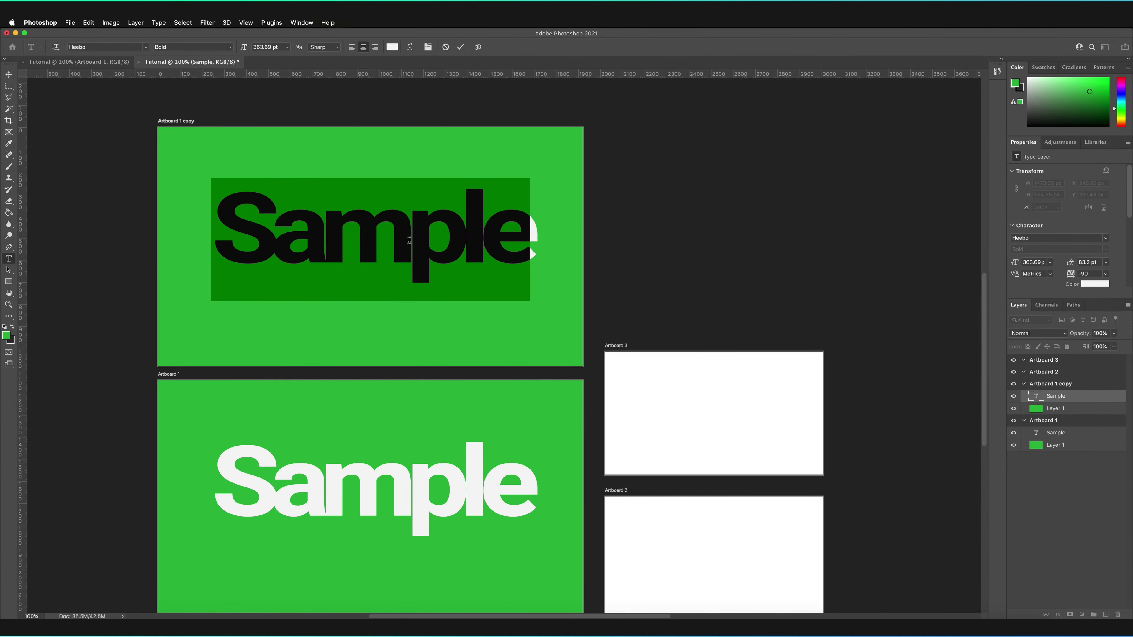
text(text)
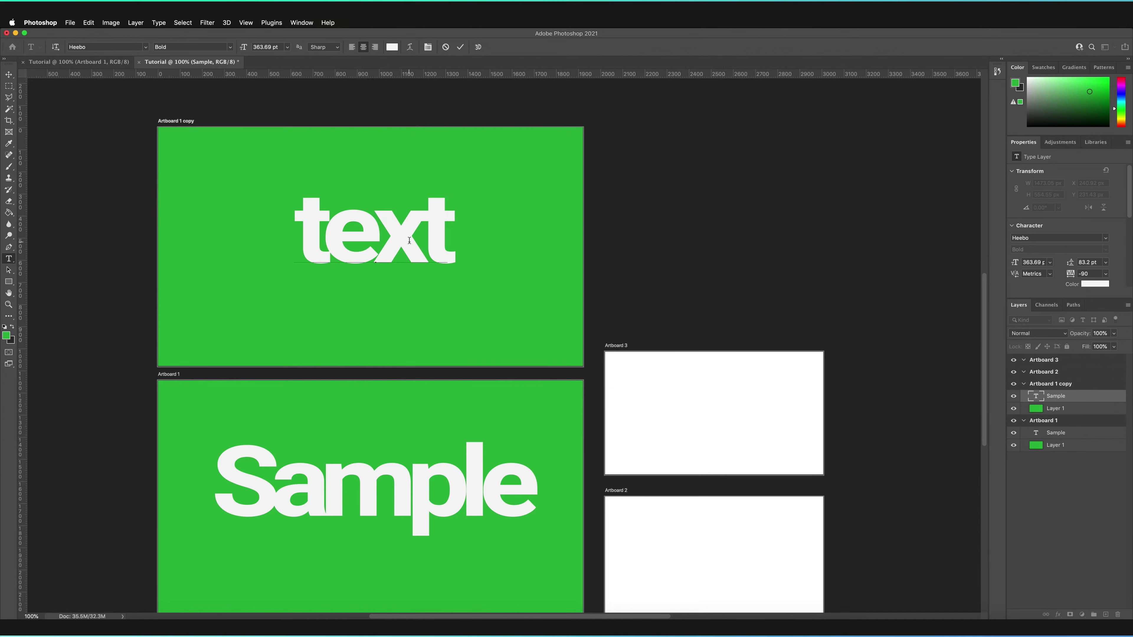
click(460, 47)
key(v)
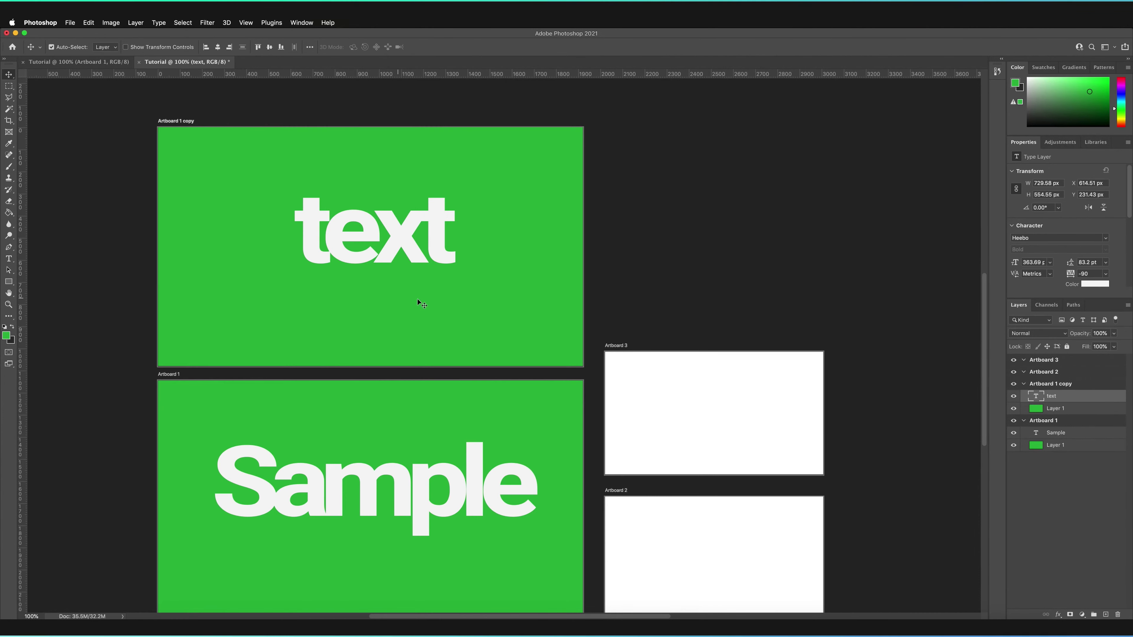
scroll(456, 411, down, 2)
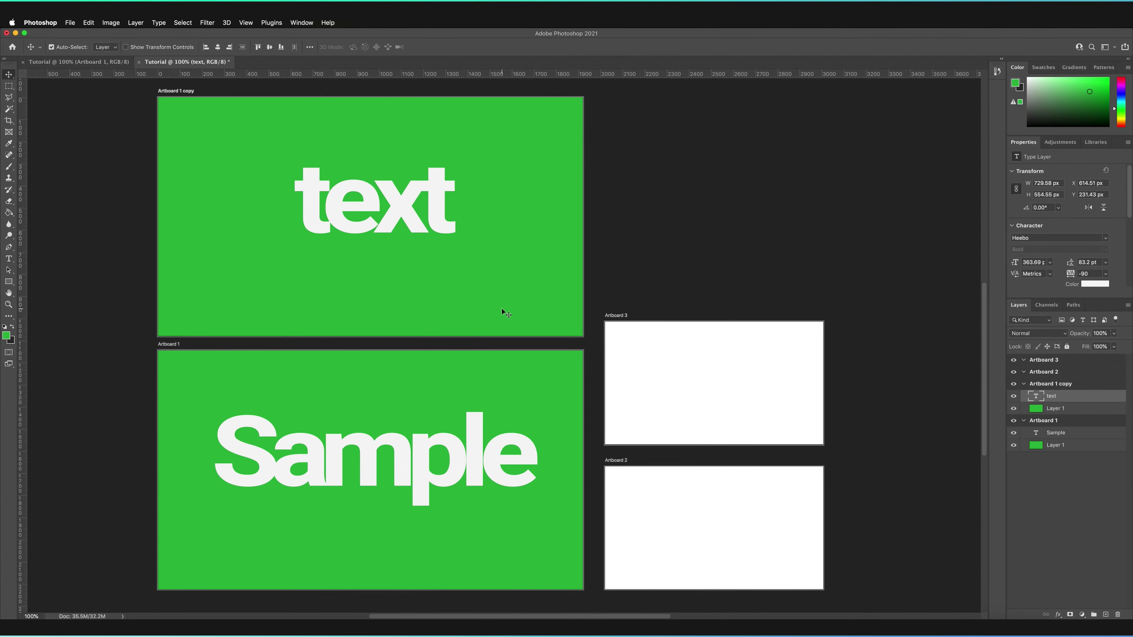
key(shift+v)
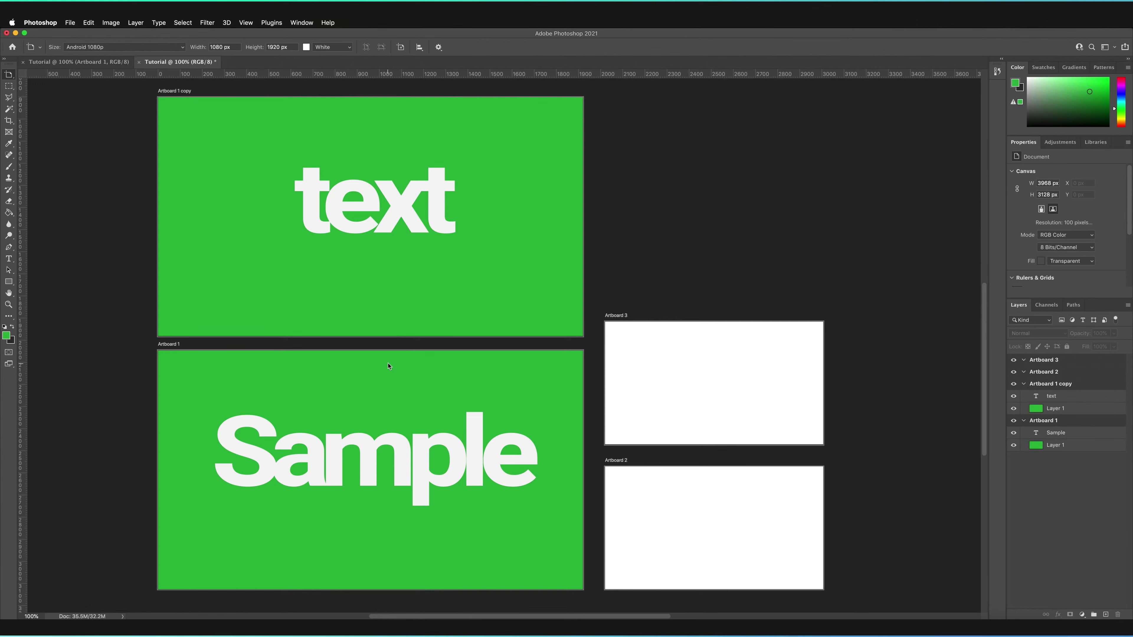
- Select Artboard 1 copy together with Artboard 1 and reach File > Export > Artboards to Files
click(179, 93)
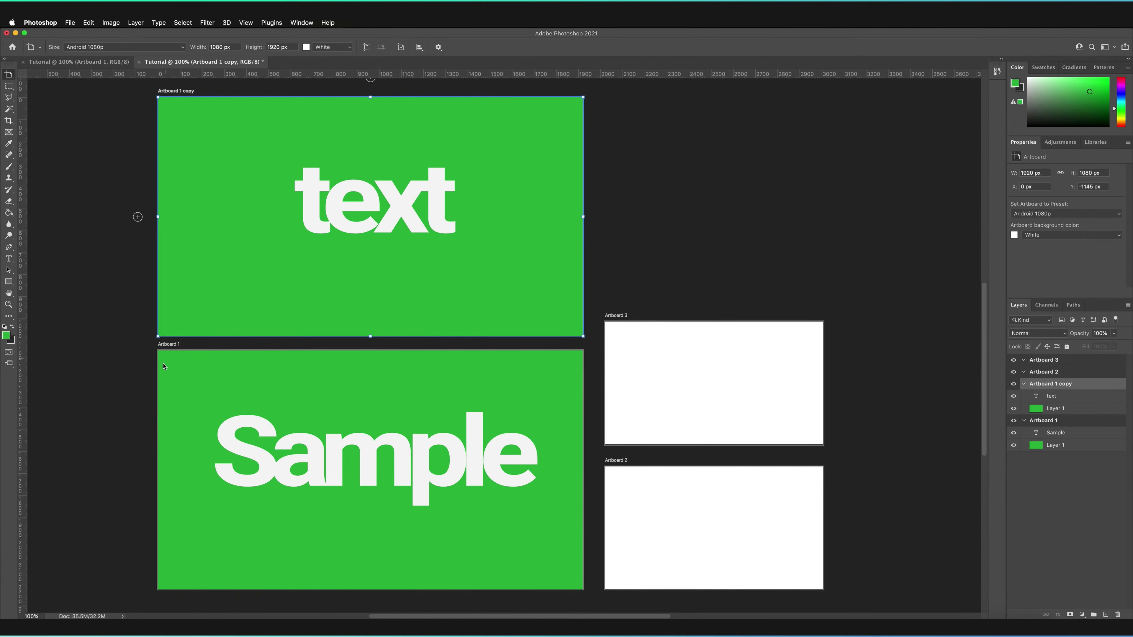
shift+click(172, 346)
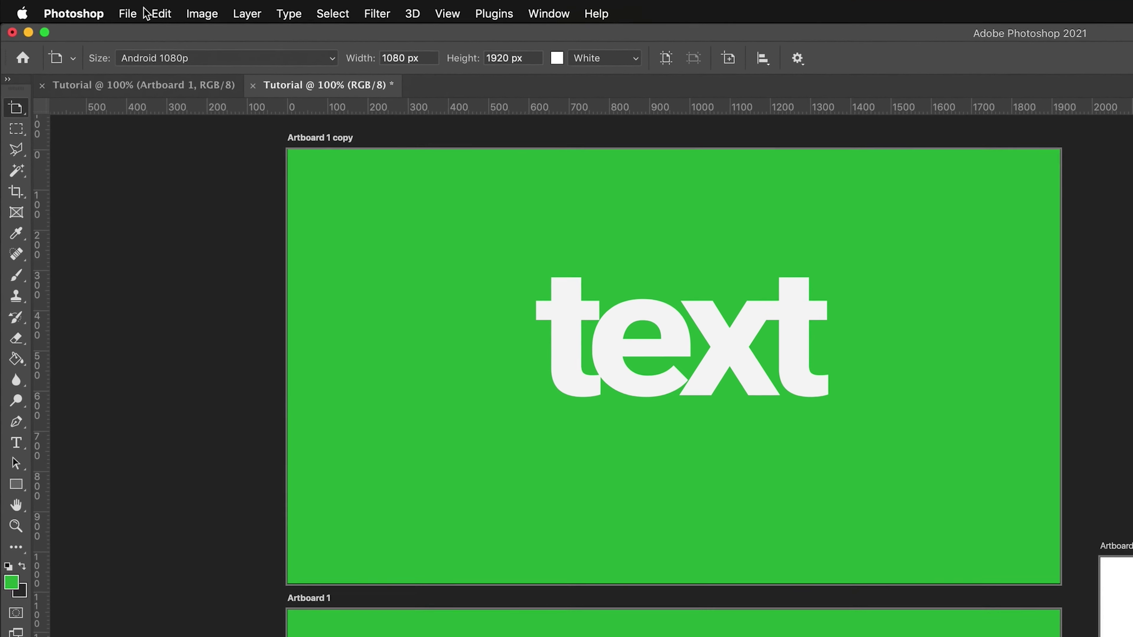
click(141, 14)
mouse_move(188, 251)
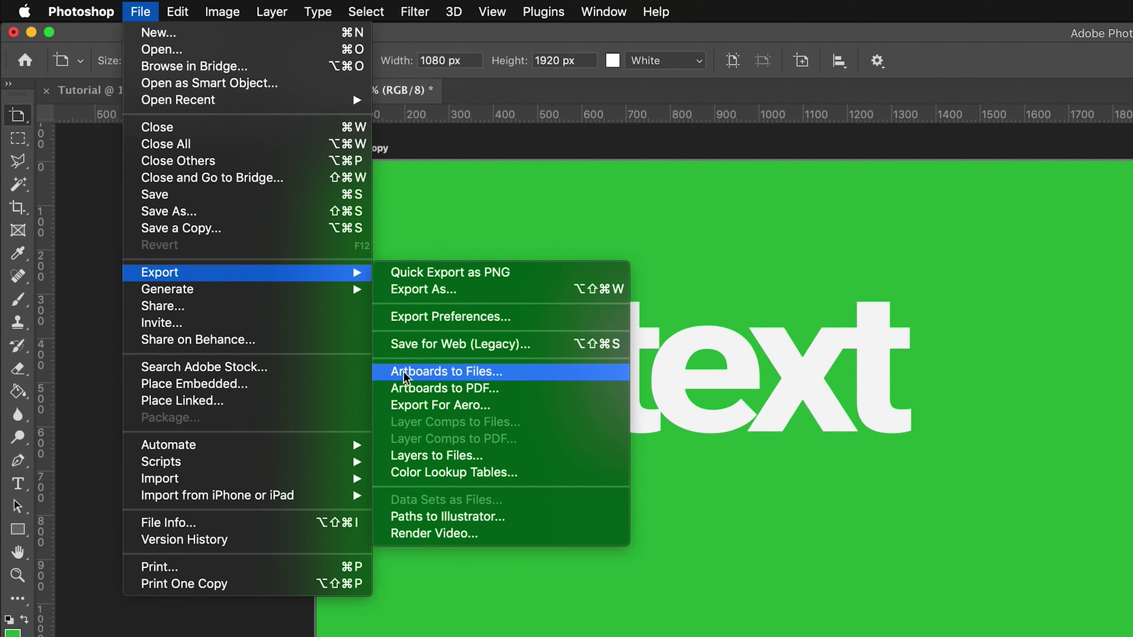
- Check the Artboards to Files settings, keep JPEG with prefix Tutorial, and cancel without exporting
click(463, 373)
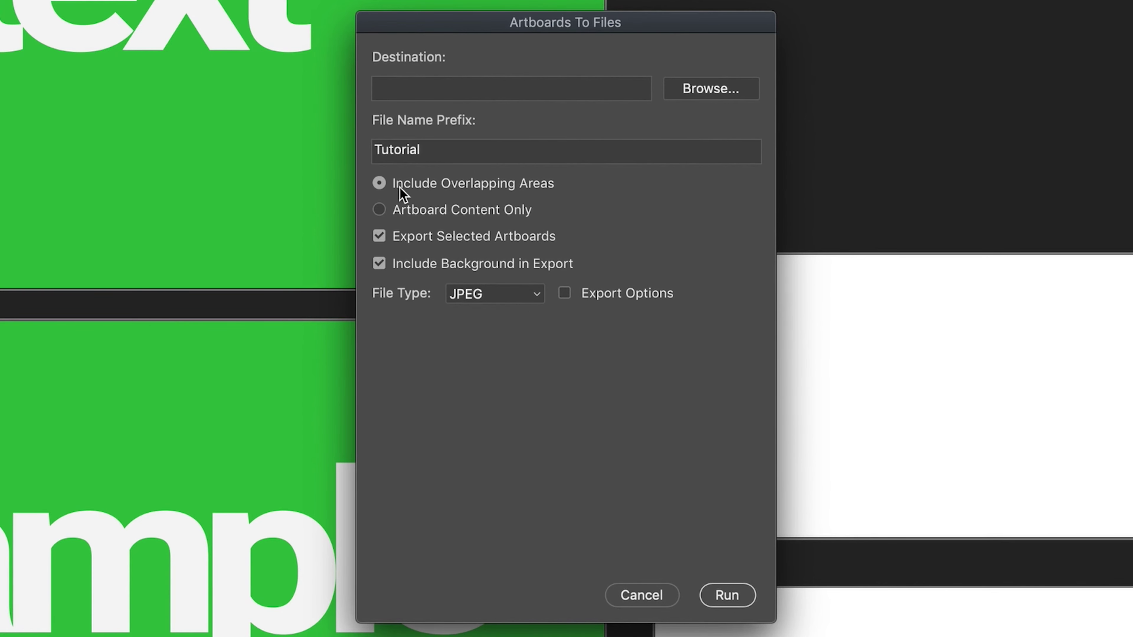
click(500, 303)
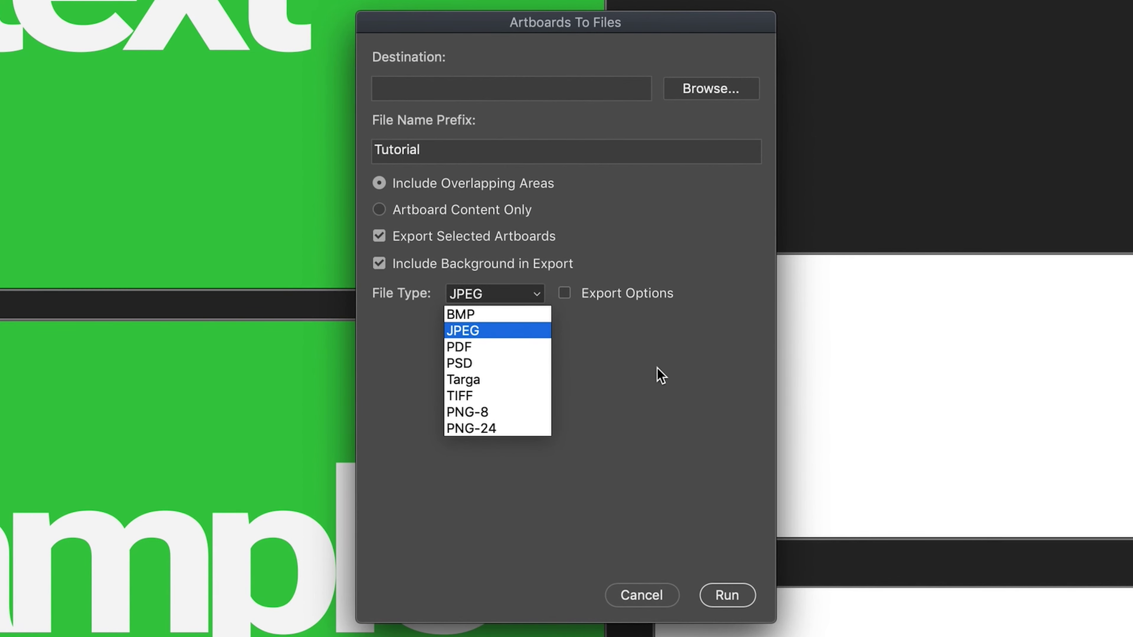
click(660, 375)
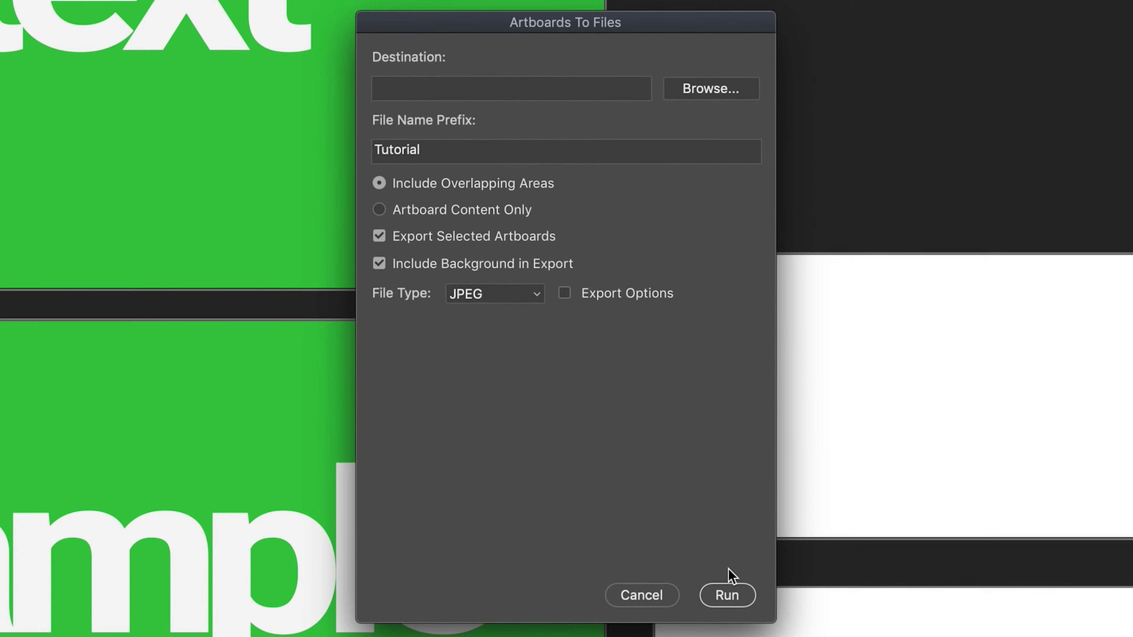
click(627, 598)
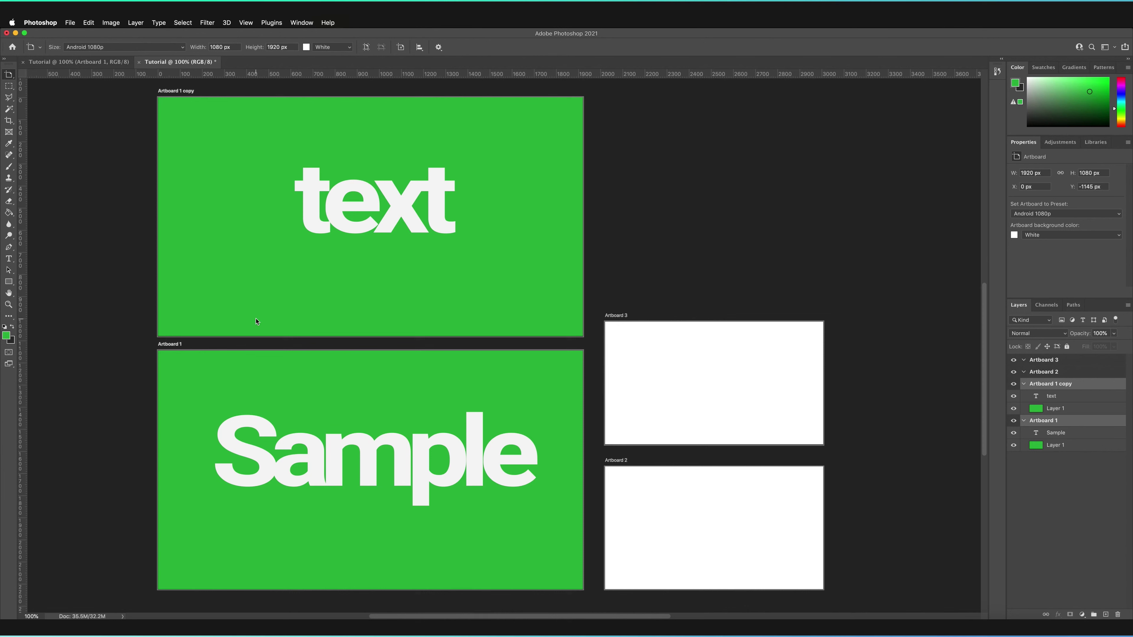
- Switch to the Move Tool, clear the selection, and select the Artboard 1 copy artboard
click(14, 74)
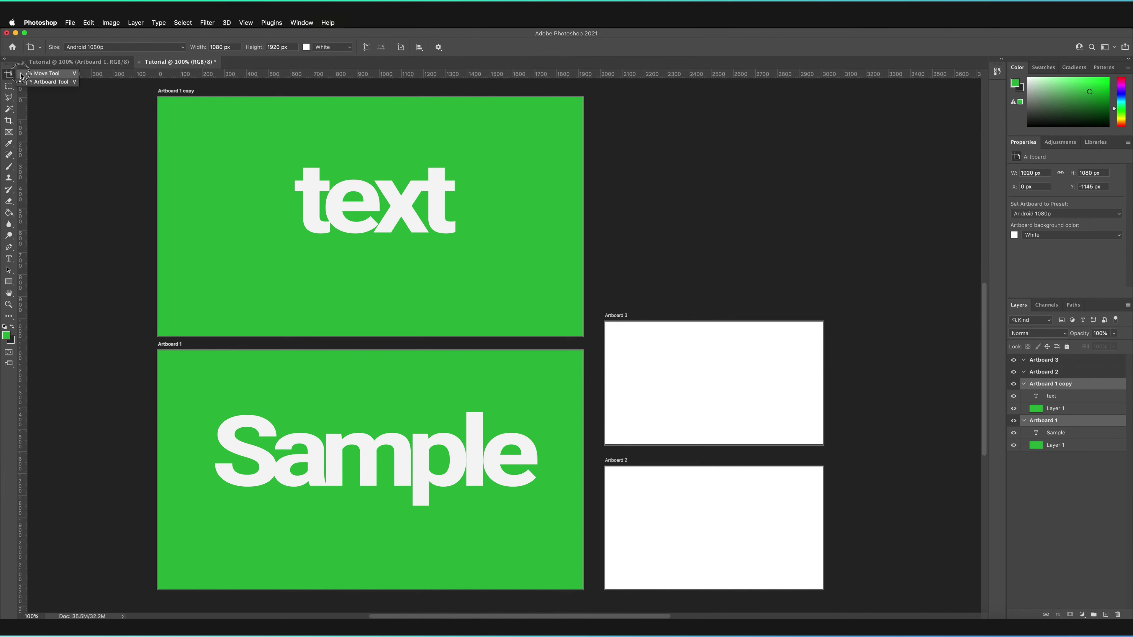
drag(21, 76, 52, 75)
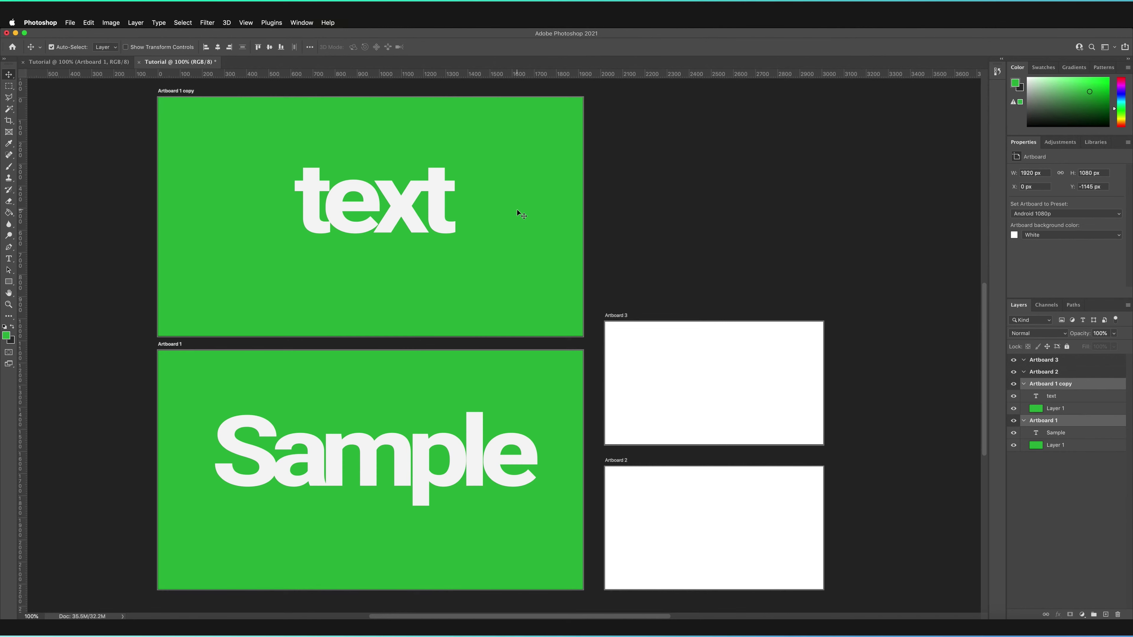
click(601, 163)
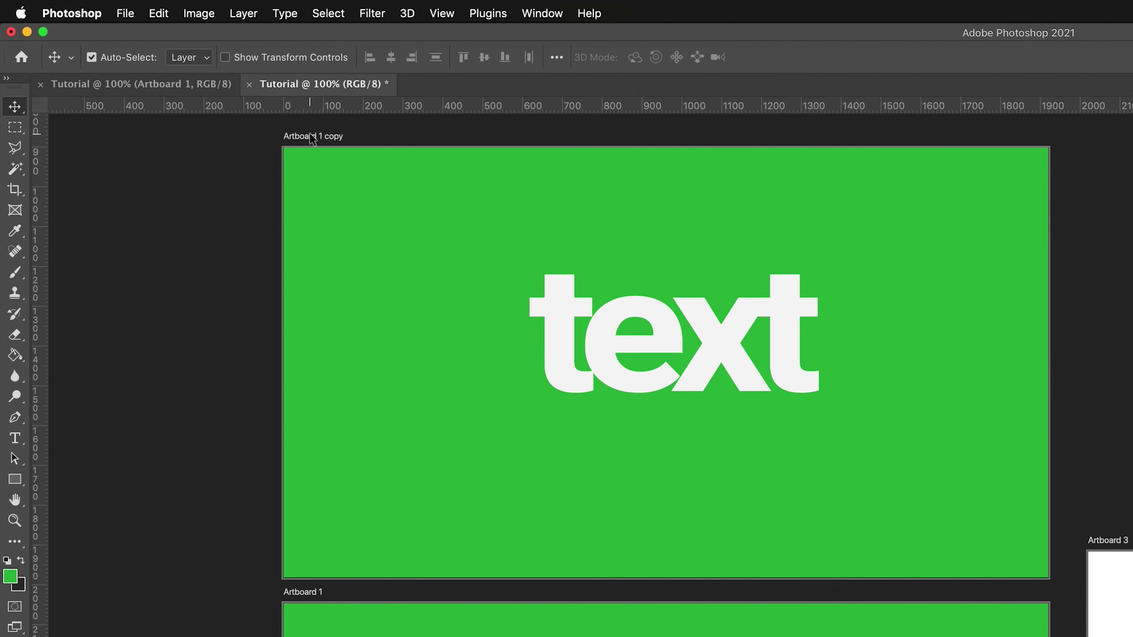
click(297, 133)
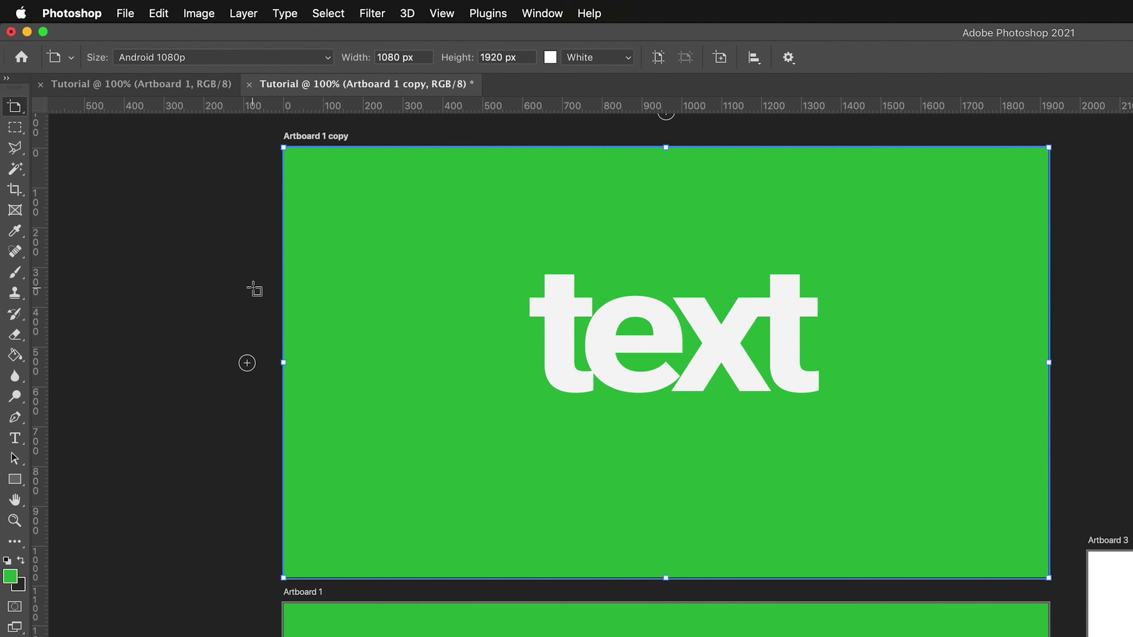
- Add guides at X 960 px and the artboard's vertical middle, then reselect Artboard 1 copy
drag(44, 286, 669, 281)
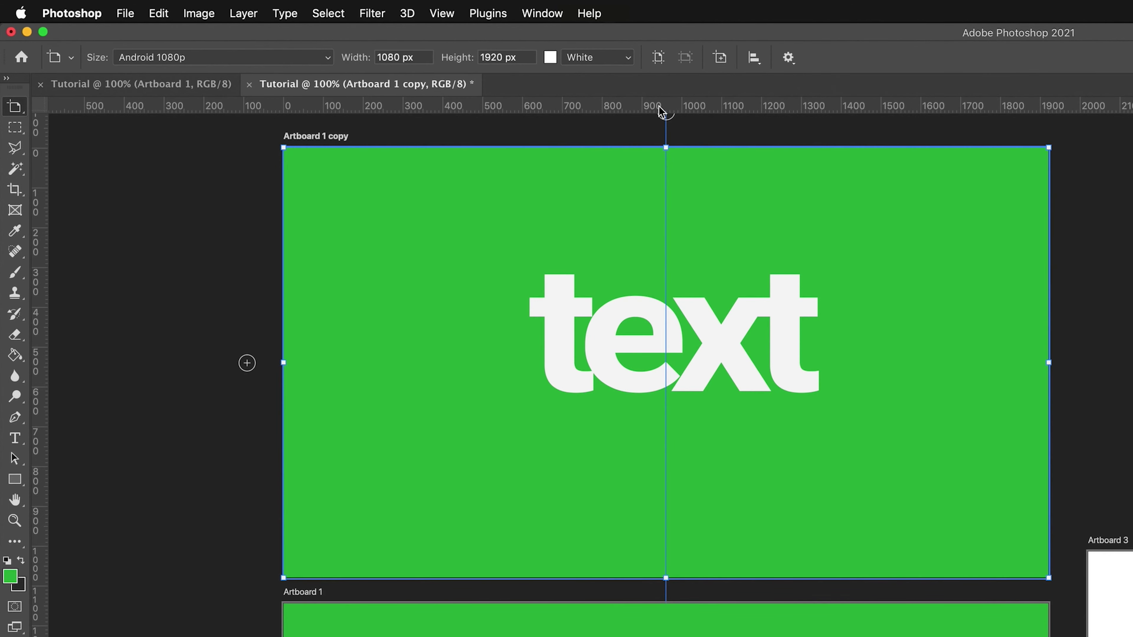
drag(663, 109, 677, 355)
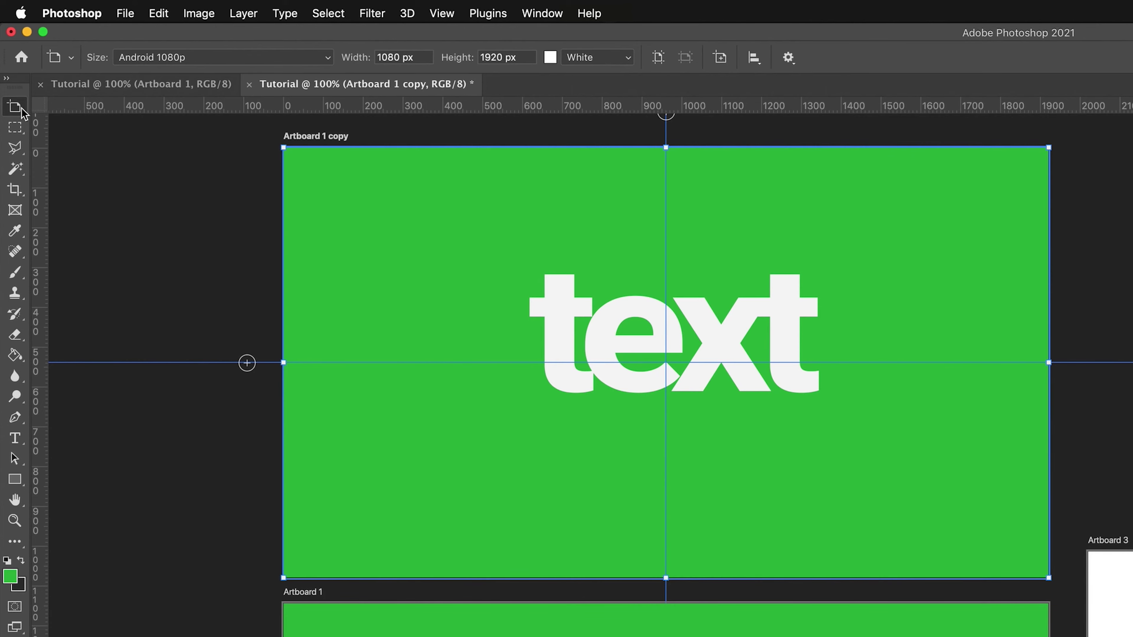
drag(15, 106, 76, 113)
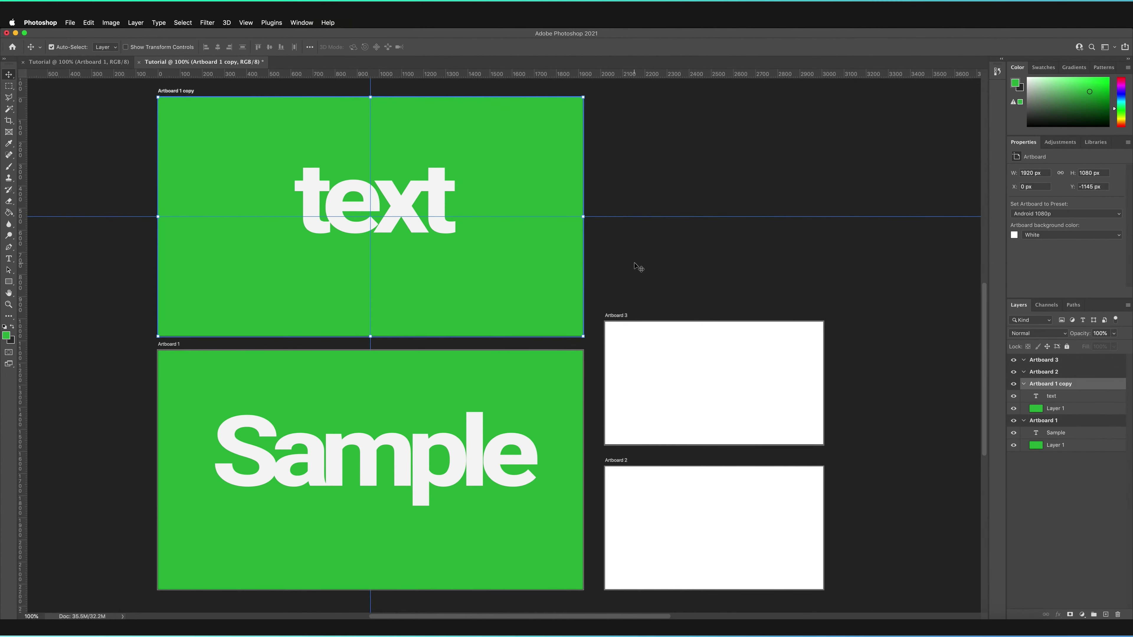
click(639, 267)
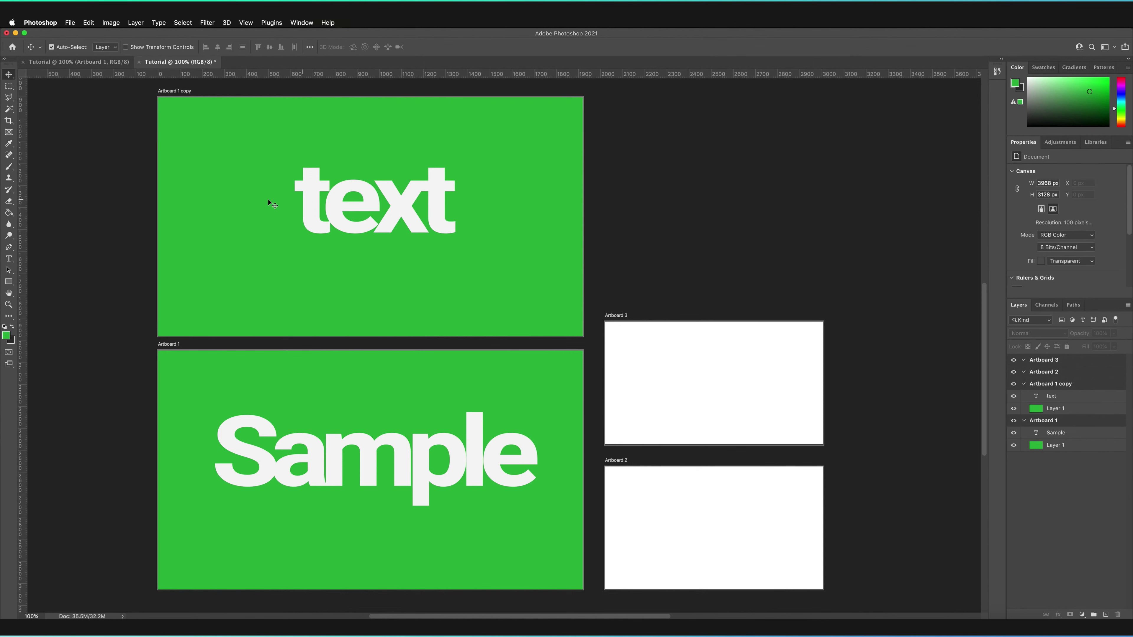
click(169, 346)
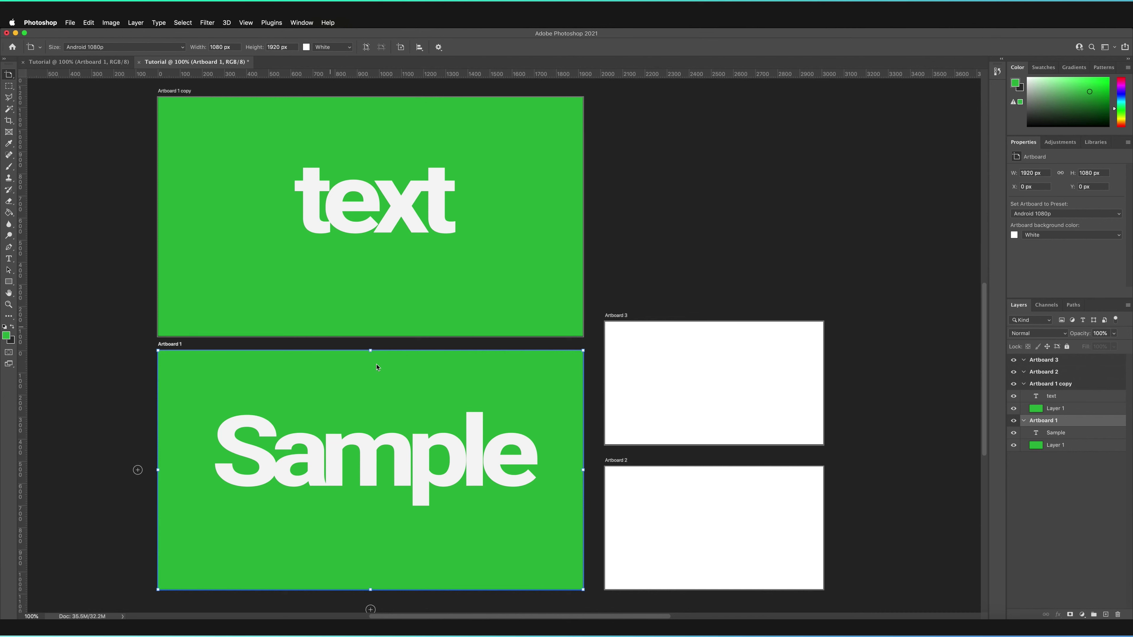
click(178, 93)
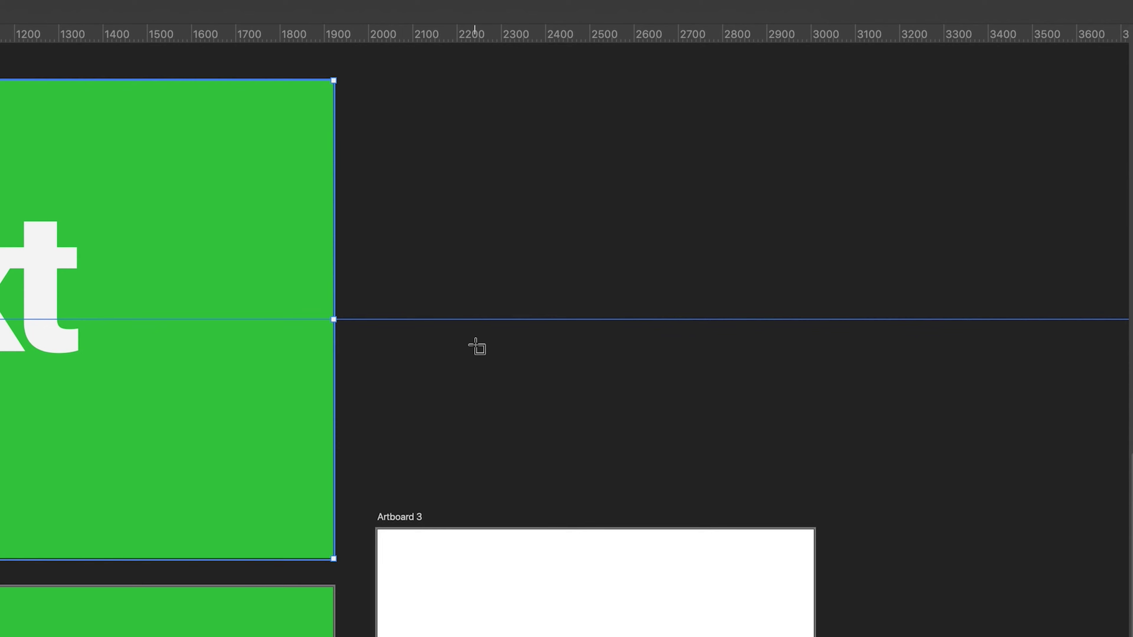
- Draw a blank 1001 × 793 px Artboard 4 above Artboard 3, then return to the Move Tool
drag(406, 89, 846, 366)
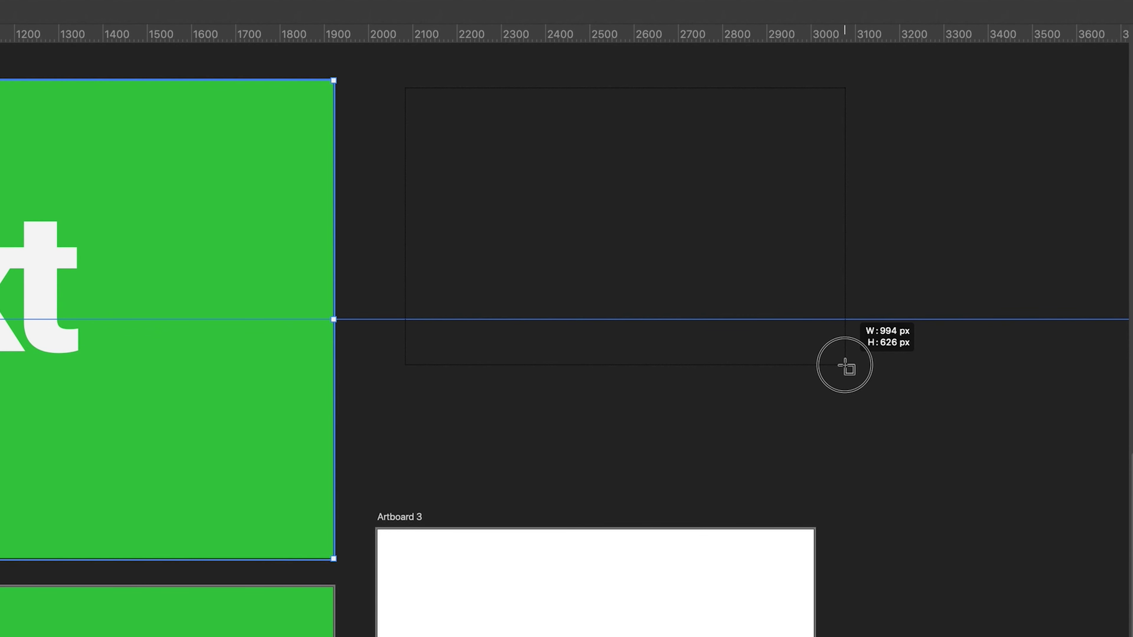
drag(844, 365, 848, 439)
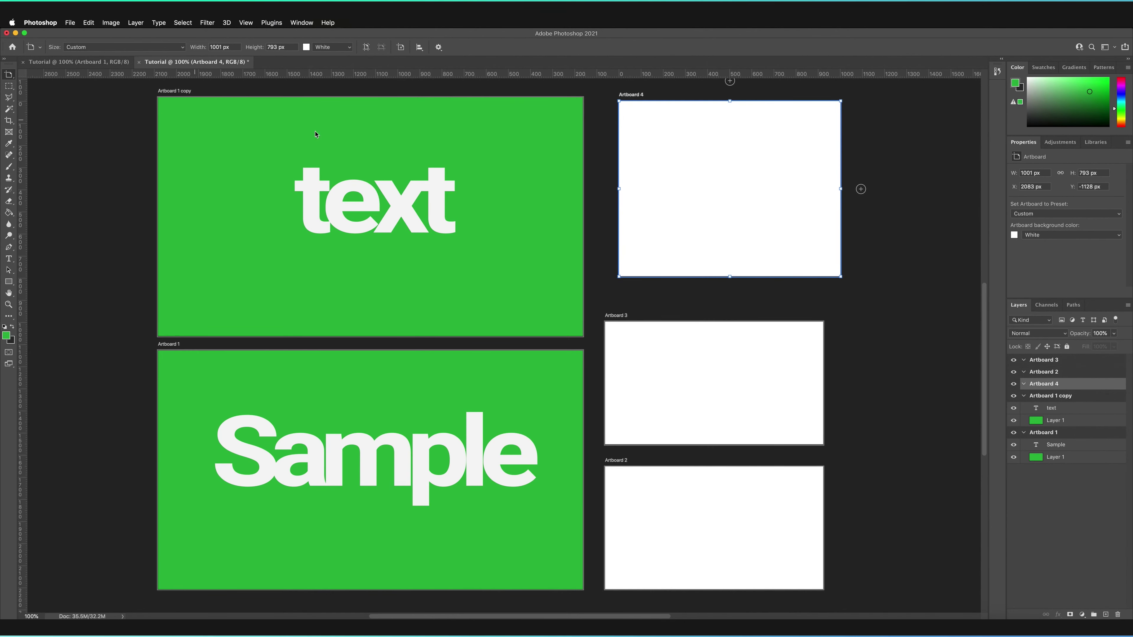
drag(8, 74, 35, 74)
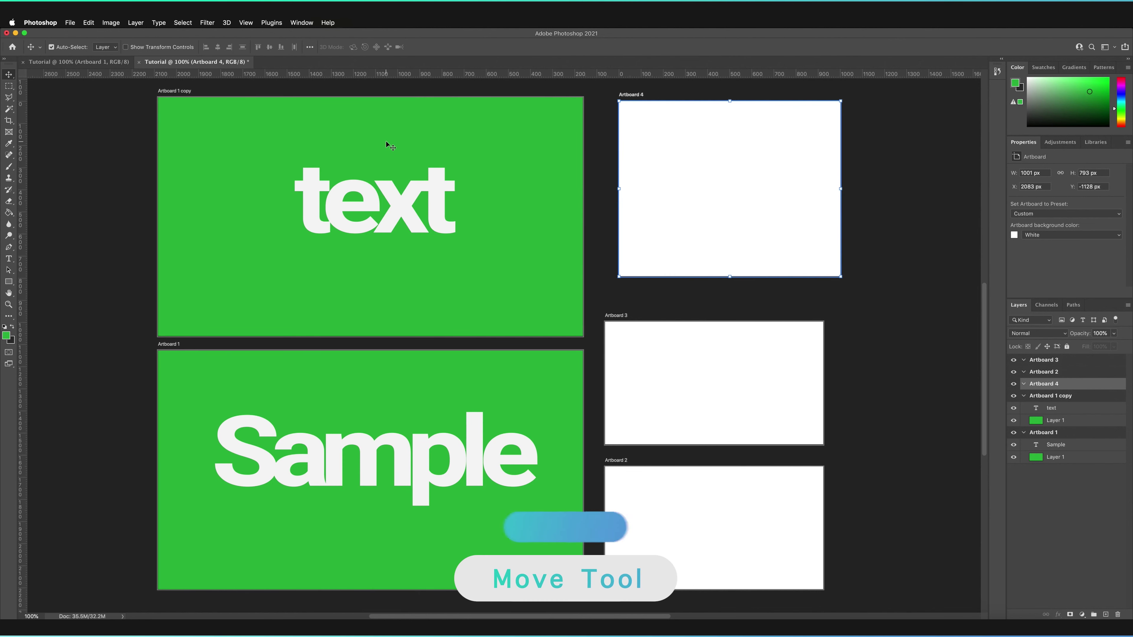
drag(386, 141, 403, 204)
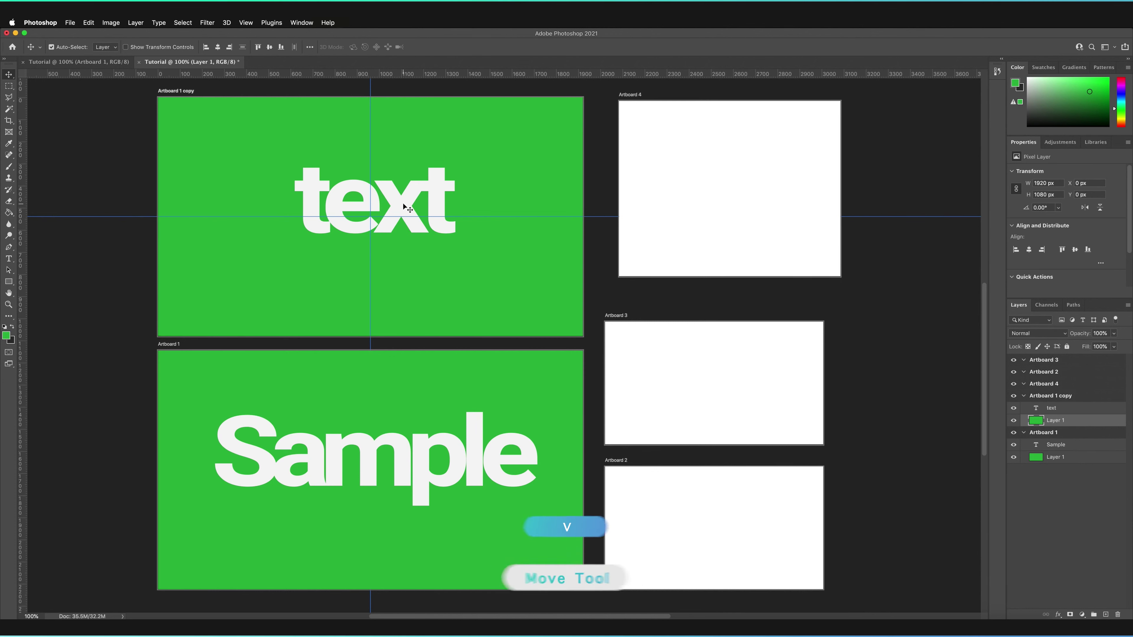
shift+click(403, 206)
drag(403, 207, 759, 185)
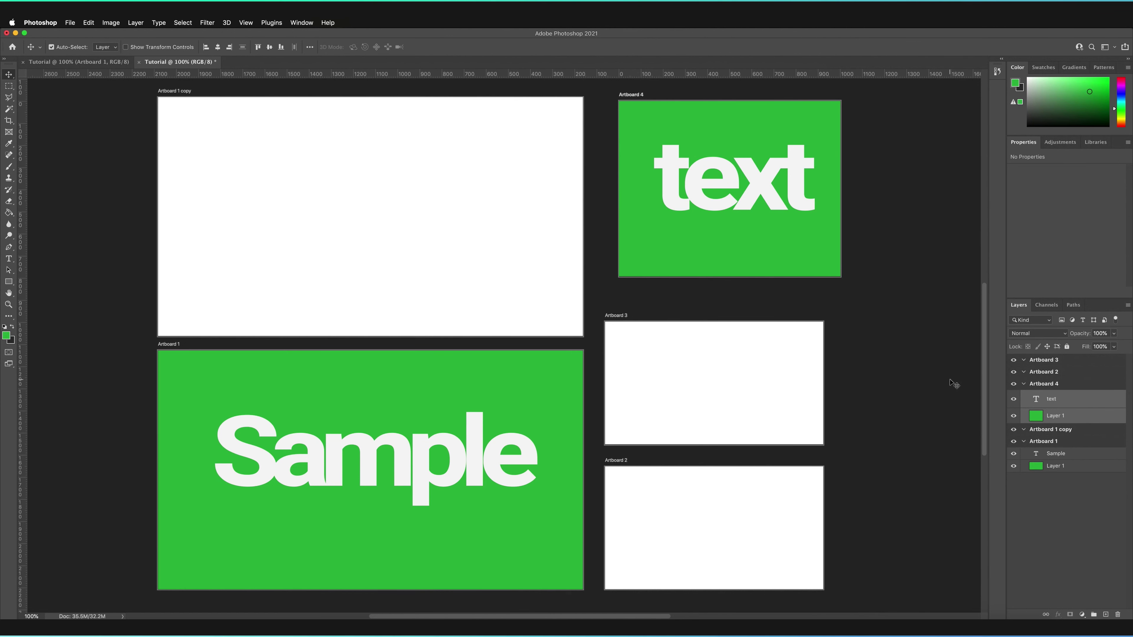
key(super+z)
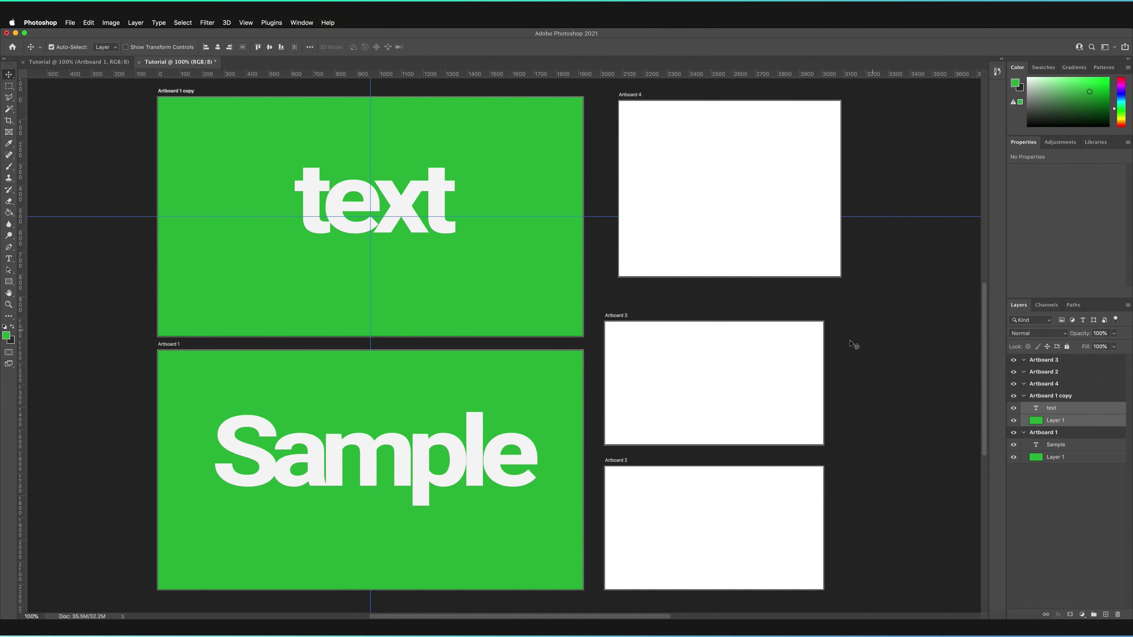
drag(1059, 425, 1057, 387)
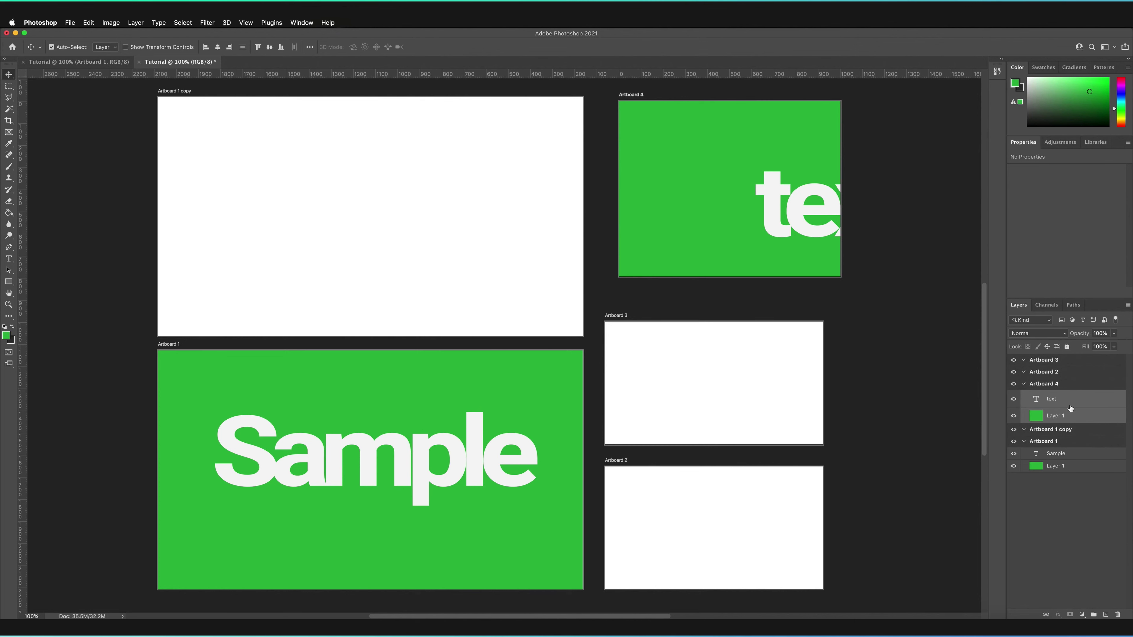
drag(1071, 408, 1066, 430)
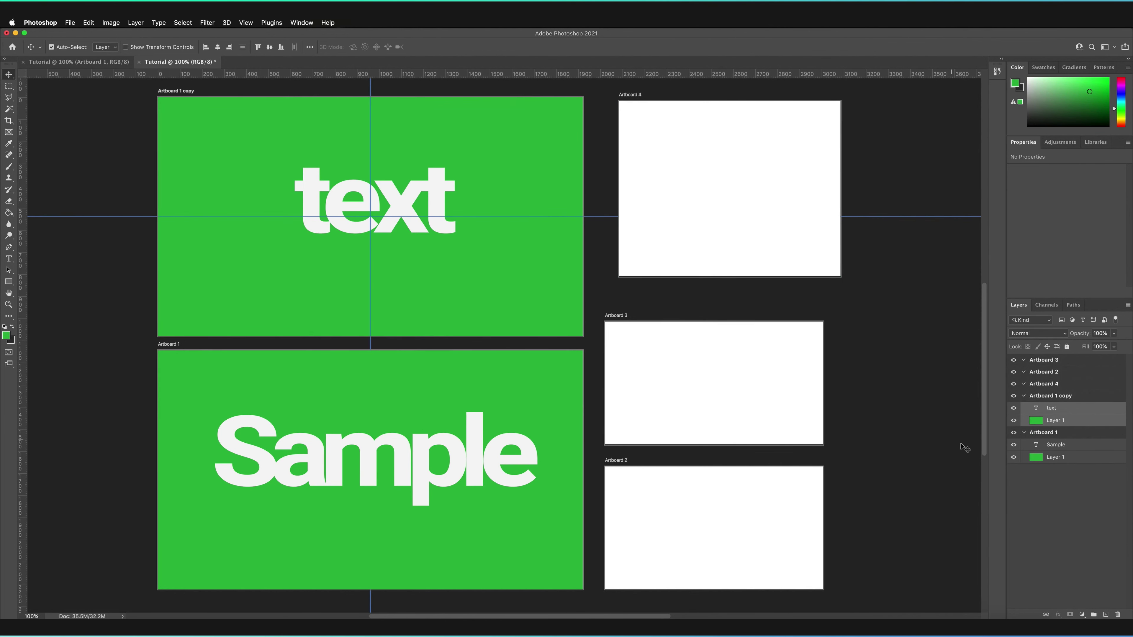
drag(1065, 420, 1046, 372)
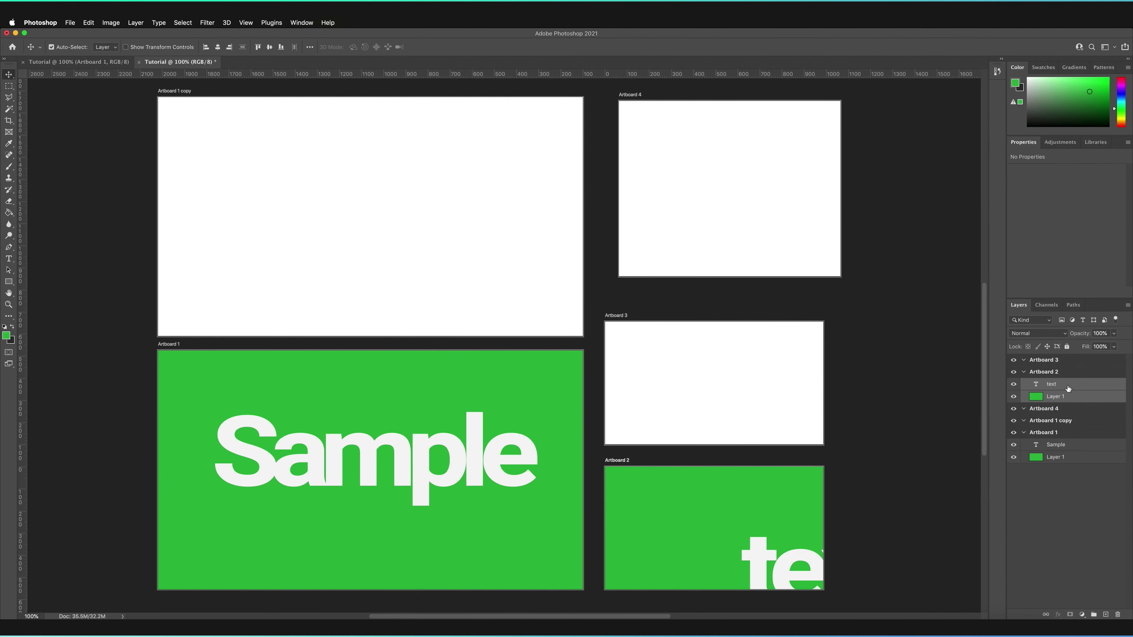
drag(1068, 389, 1072, 422)
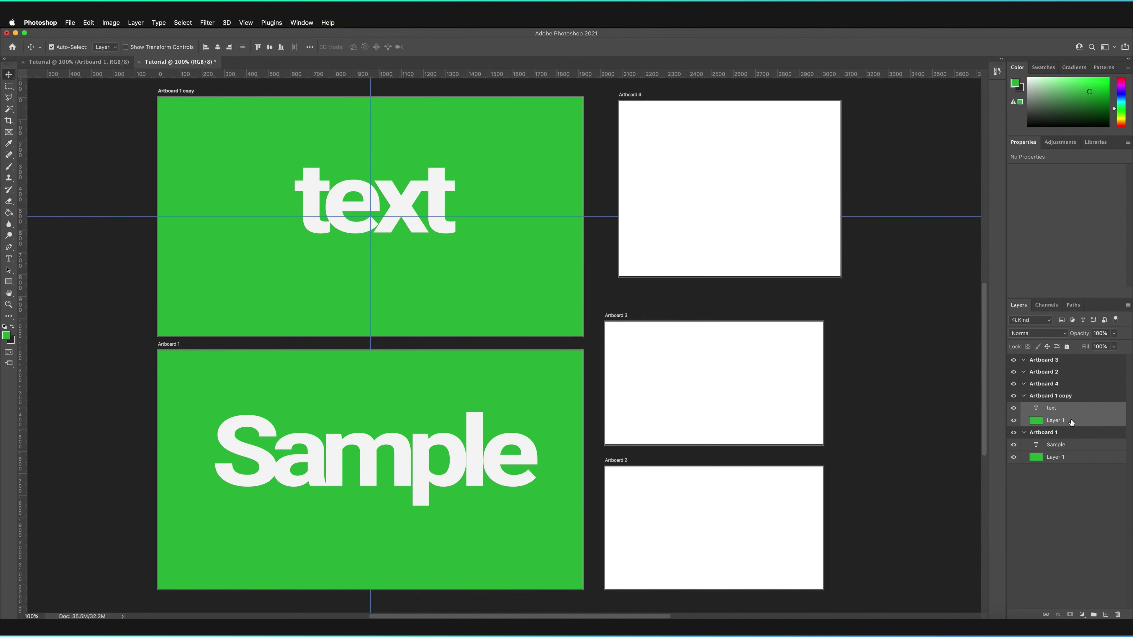